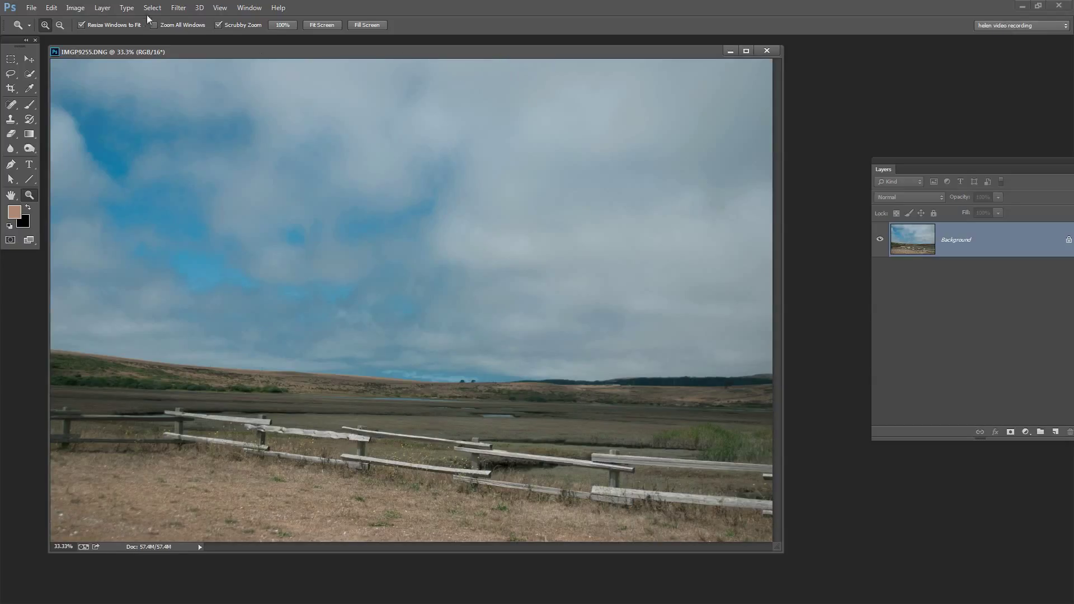
# Create Curves 1 through Layer > New Adjustment Layer > Curves and move its Properties panel over the image
pyautogui.click(102, 8)
pyautogui.click(103, 8)
pyautogui.click(103, 7)
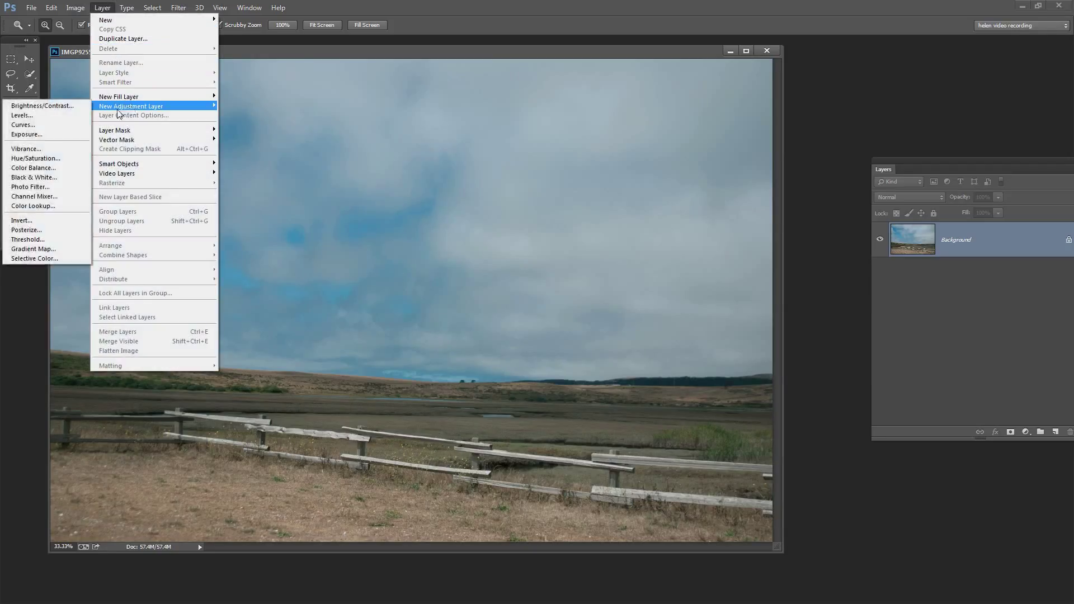
pyautogui.click(23, 125)
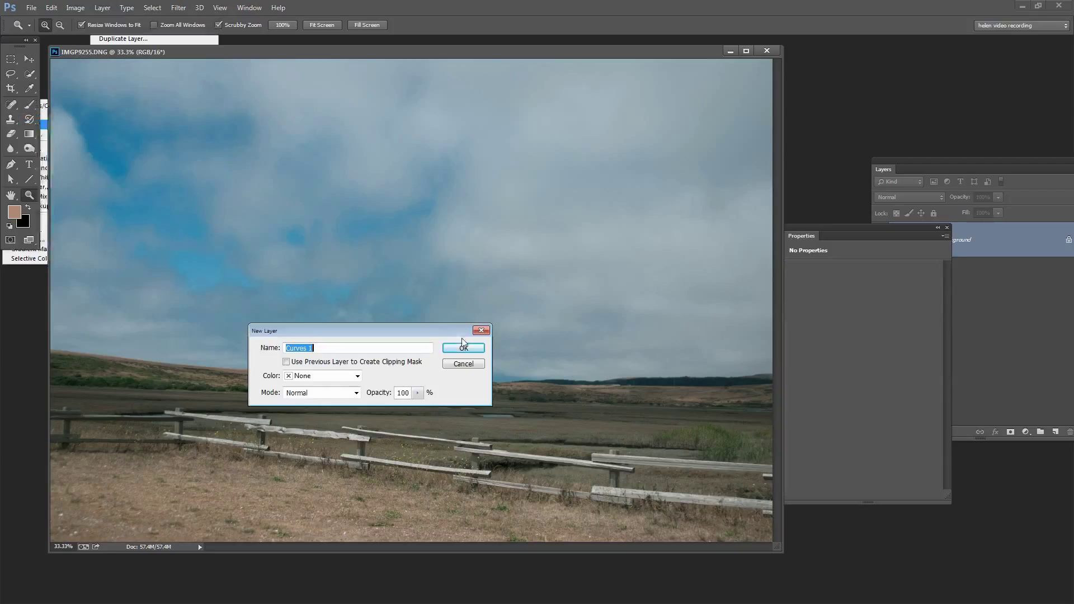
pyautogui.click(463, 348)
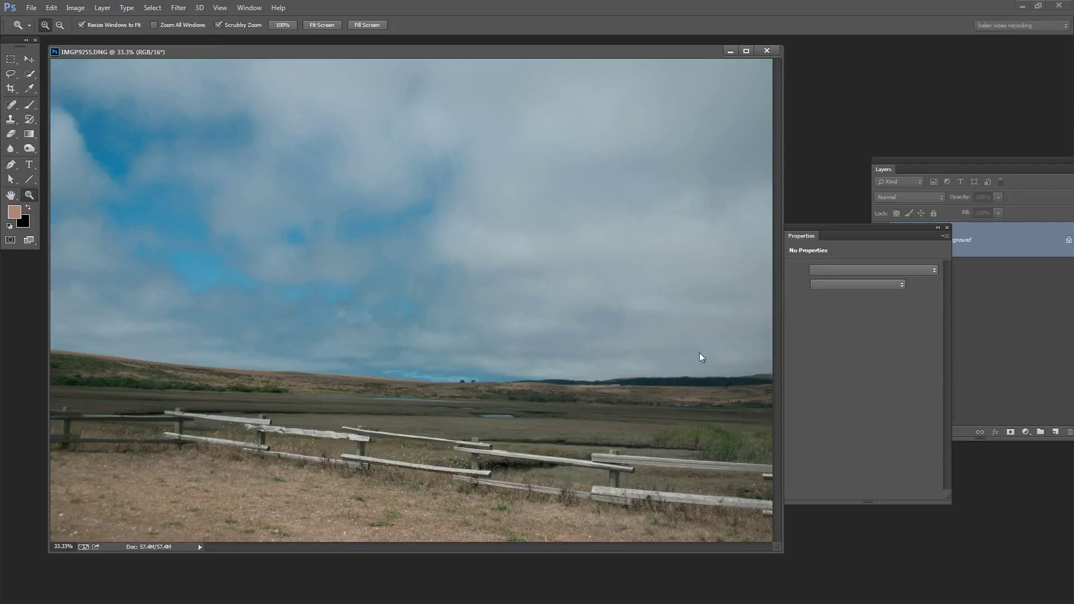
pyautogui.moveTo(844, 233); pyautogui.dragTo(723, 128)
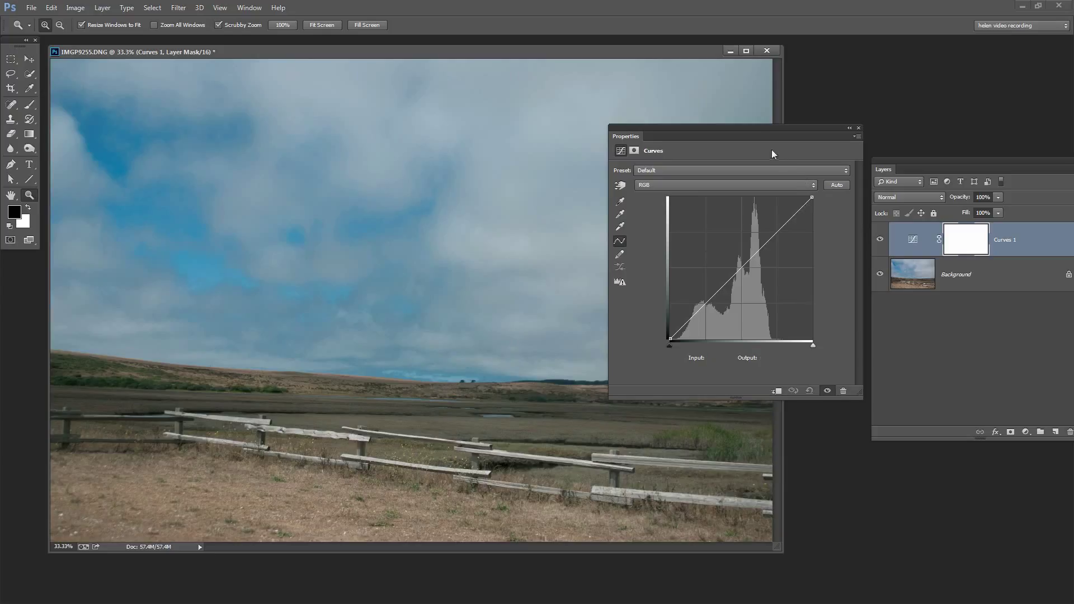
pyautogui.moveTo(754, 127); pyautogui.dragTo(754, 159)
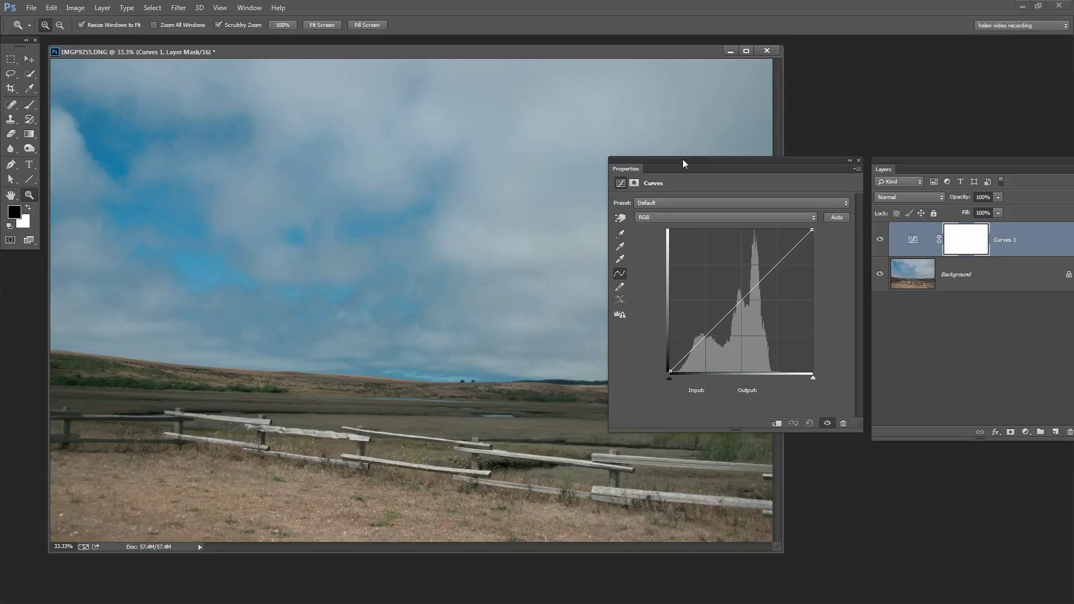
pyautogui.moveTo(682, 159); pyautogui.dragTo(681, 163)
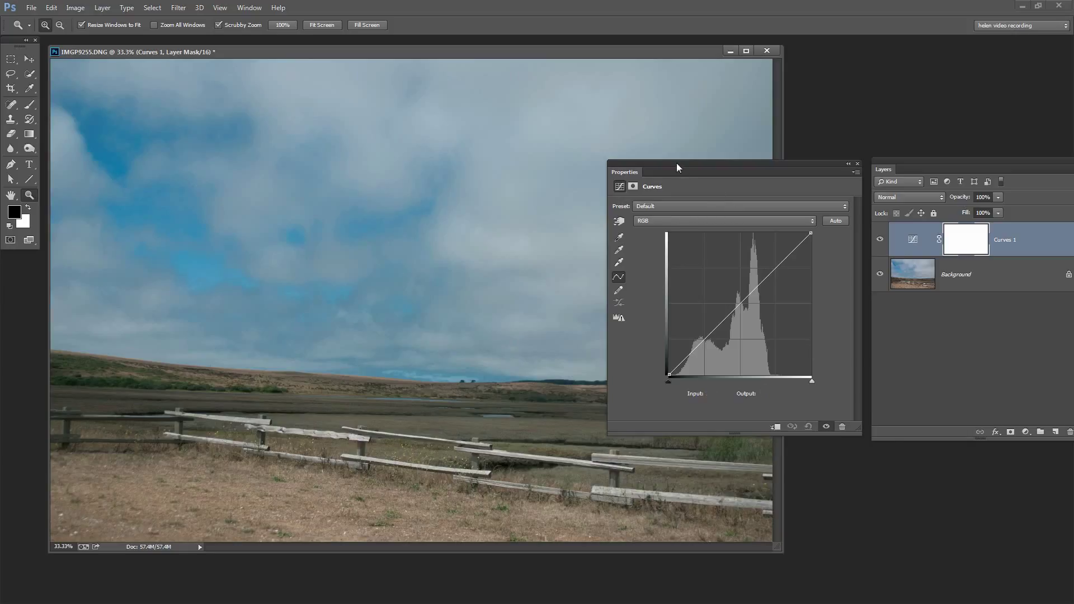
pyautogui.moveTo(676, 167); pyautogui.dragTo(715, 216)
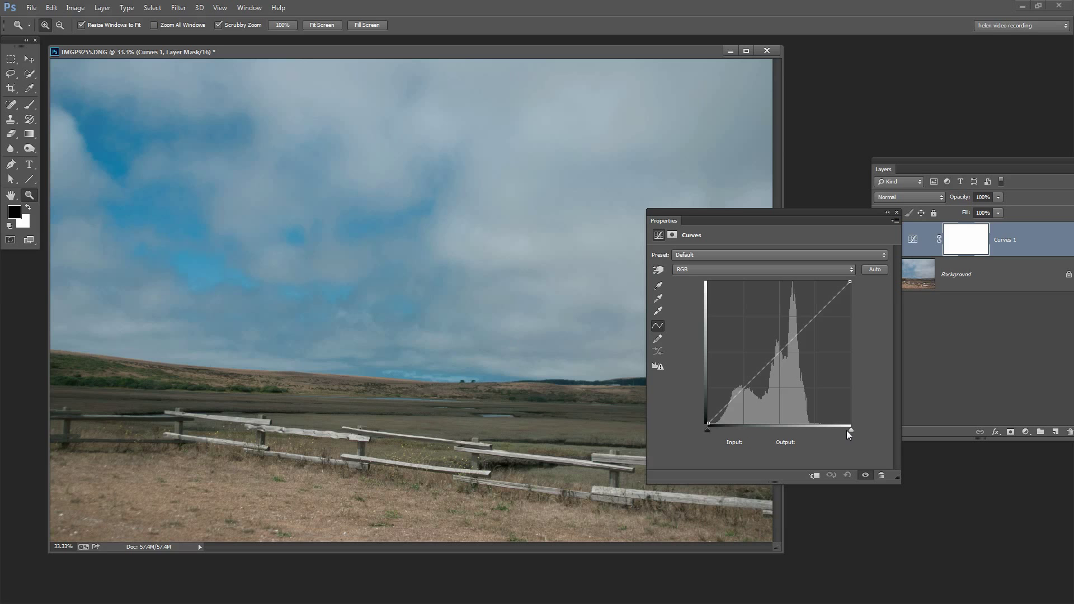
pyautogui.moveTo(848, 429); pyautogui.dragTo(819, 433)
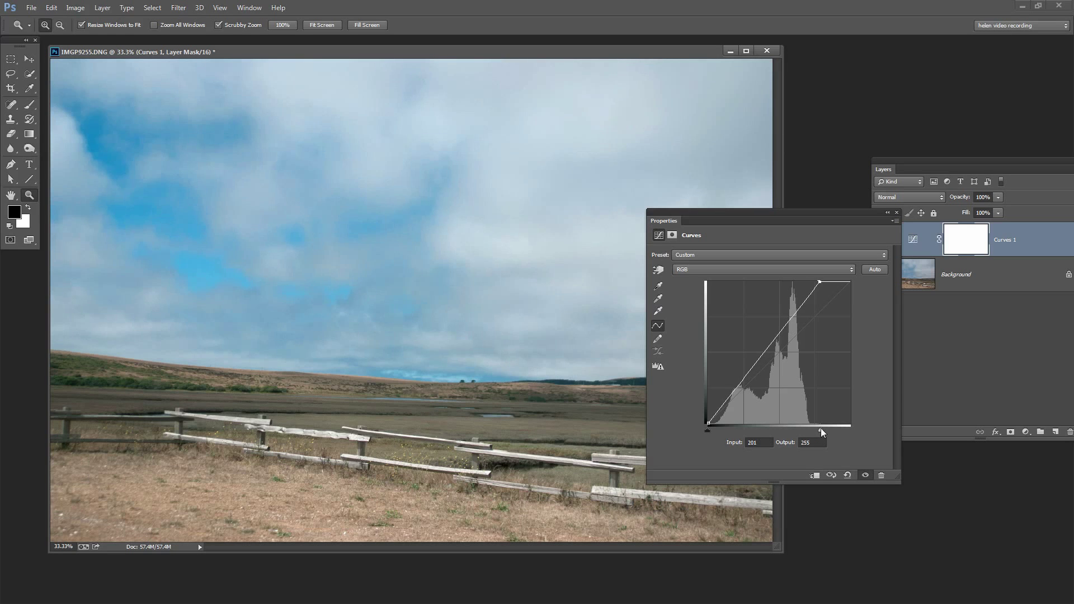
pyautogui.moveTo(820, 430); pyautogui.dragTo(864, 418)
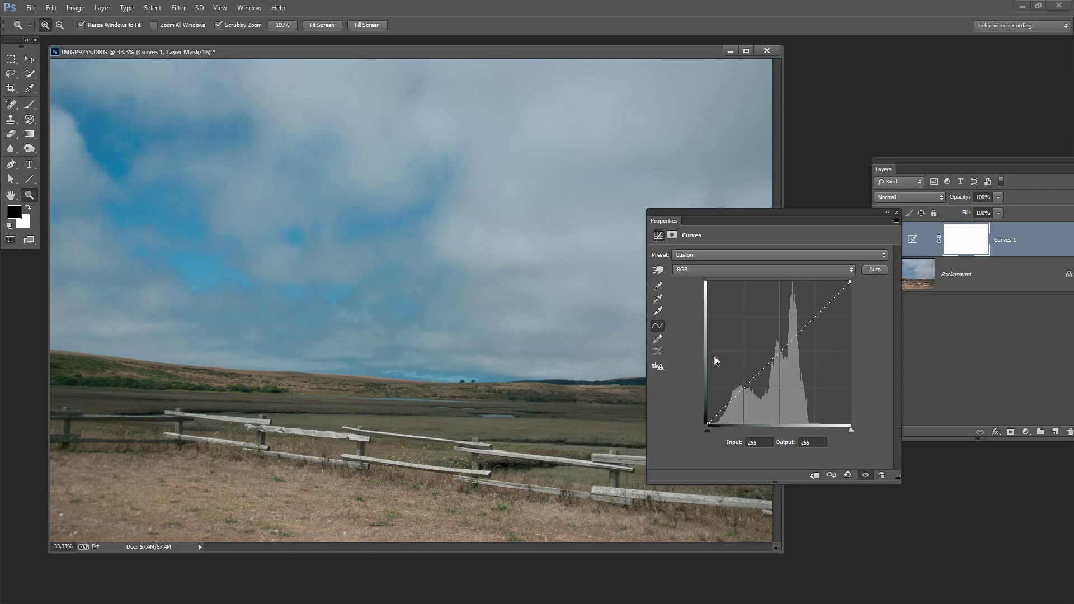
pyautogui.moveTo(753, 221); pyautogui.dragTo(742, 108)
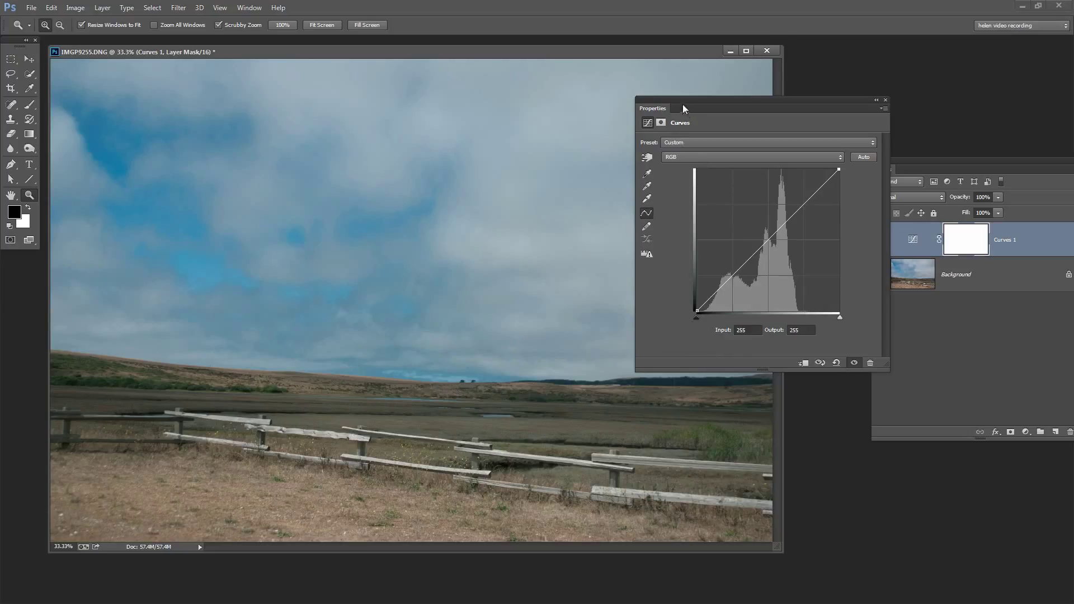
# Drag the Curves 1 white-point slider to Input 194, Output 255, then move the panel off the image
pyautogui.moveTo(679, 101); pyautogui.dragTo(714, 218)
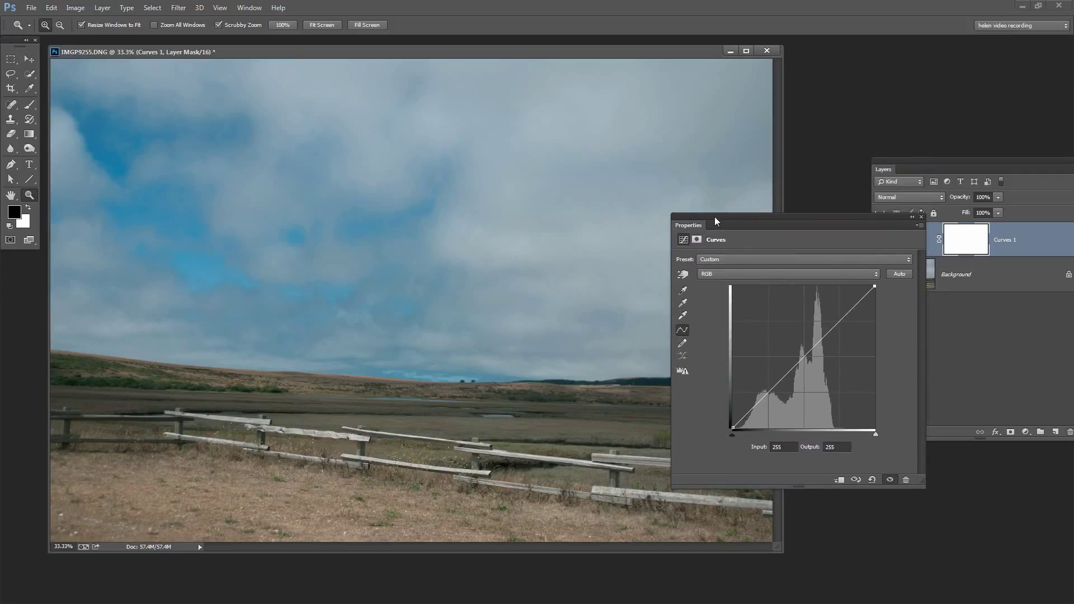
pyautogui.moveTo(714, 217); pyautogui.dragTo(735, 153)
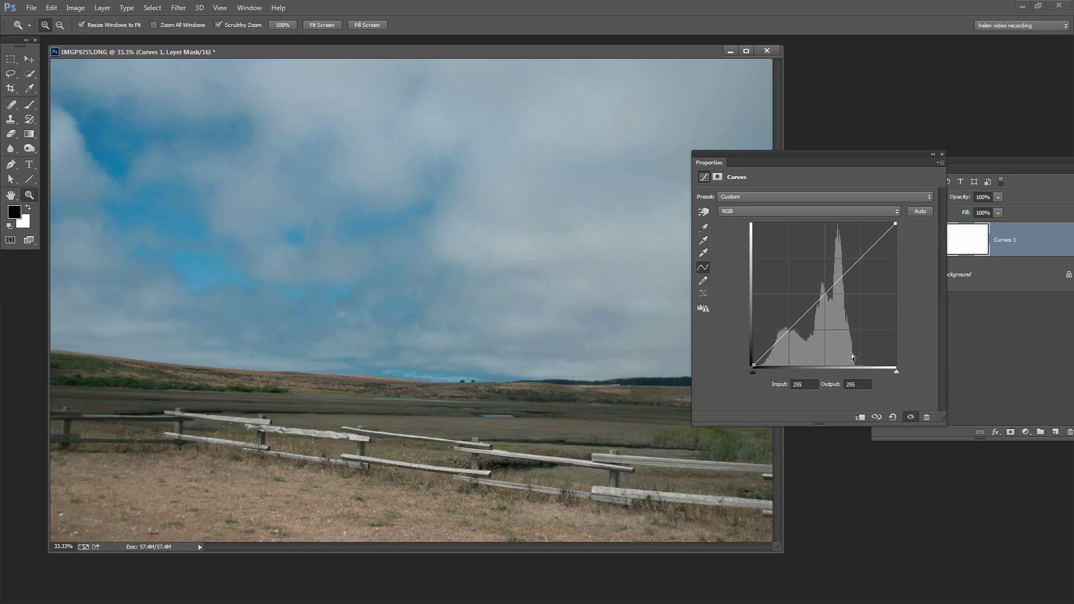
pyautogui.moveTo(897, 371); pyautogui.dragTo(862, 372)
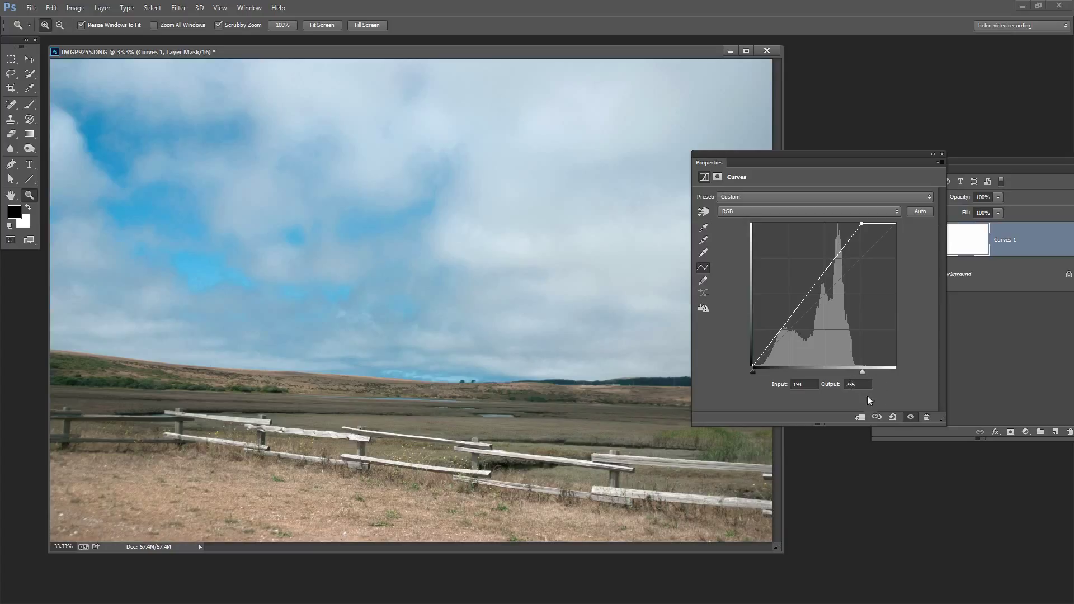
pyautogui.moveTo(795, 162); pyautogui.dragTo(846, 115)
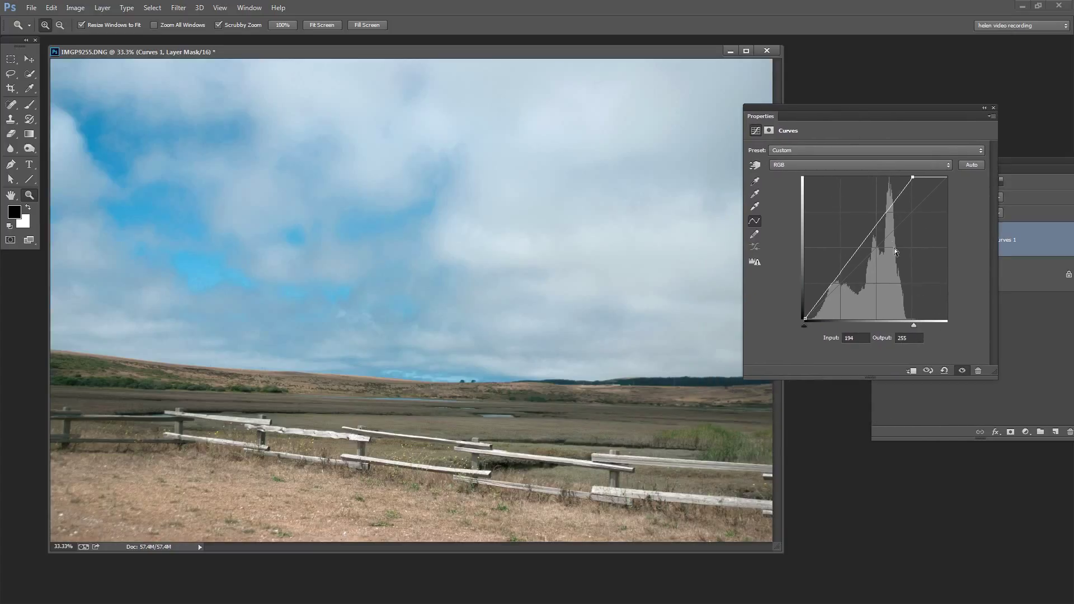
# With Curves 1 selected, add a second Curves adjustment layer, Curves 2
pyautogui.click(1029, 246)
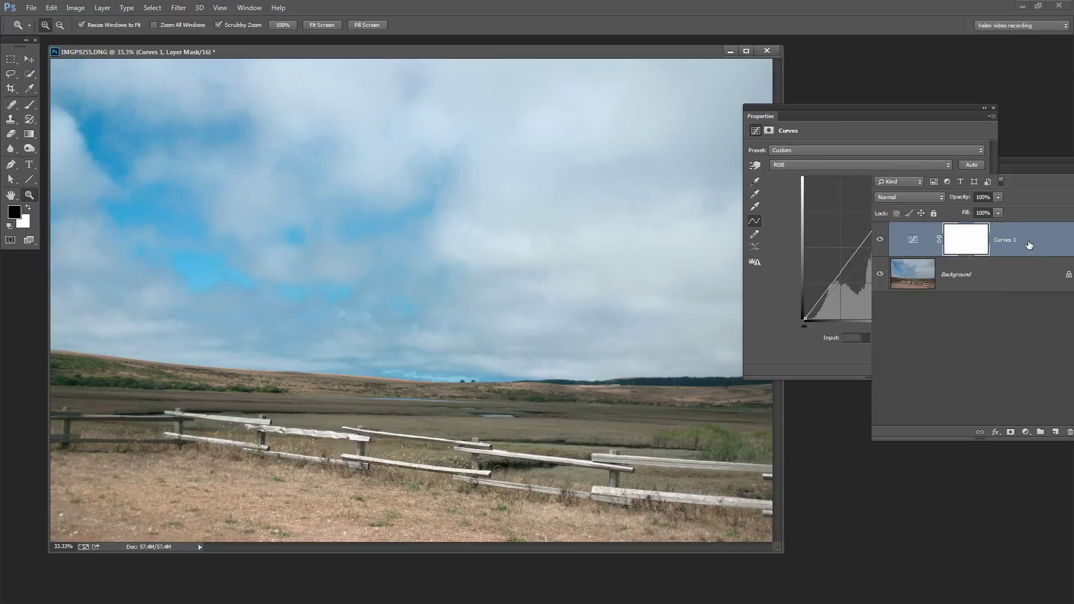
pyautogui.click(102, 8)
pyautogui.moveTo(130, 106)
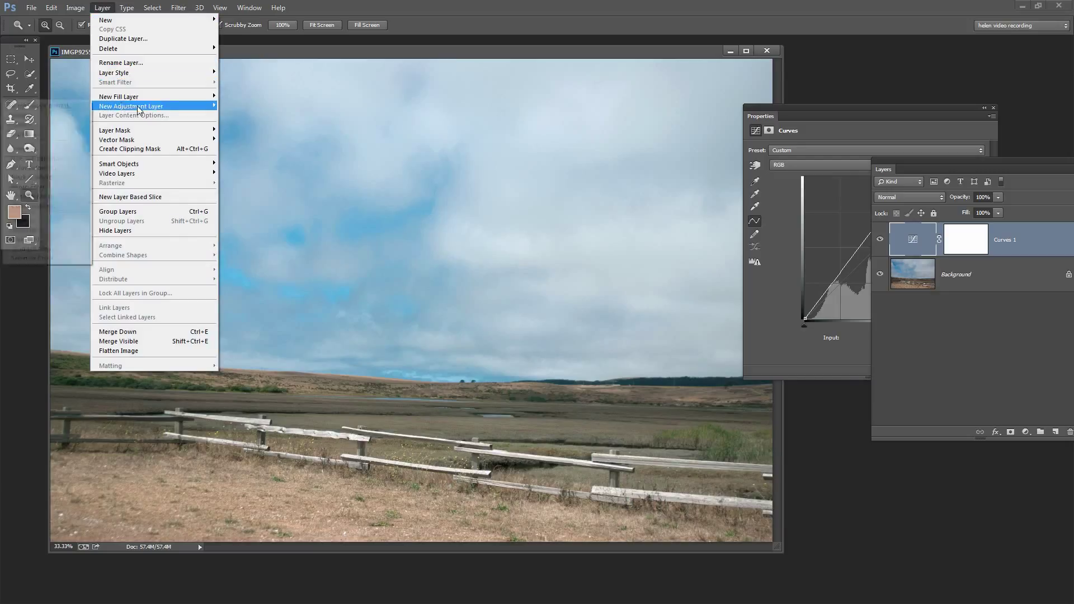
pyautogui.click(50, 124)
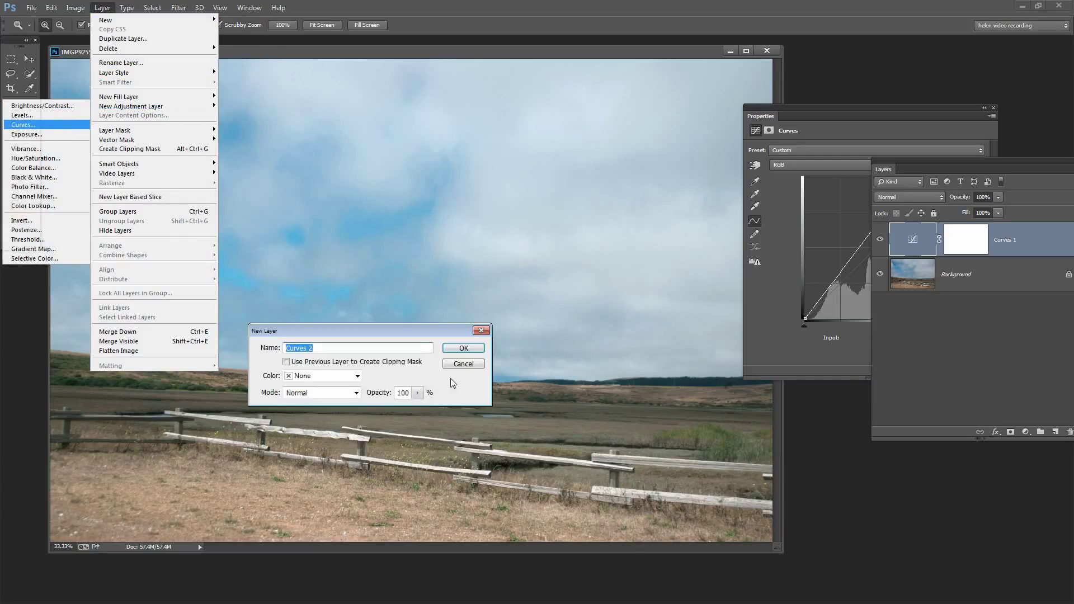
pyautogui.press('Return')
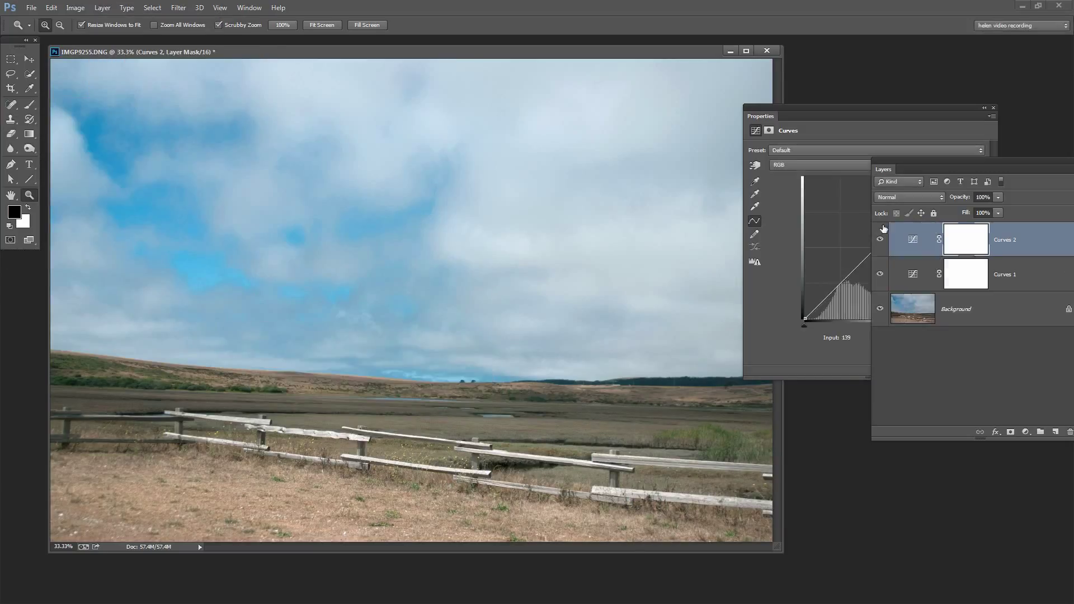
pyautogui.moveTo(822, 114); pyautogui.dragTo(629, 112)
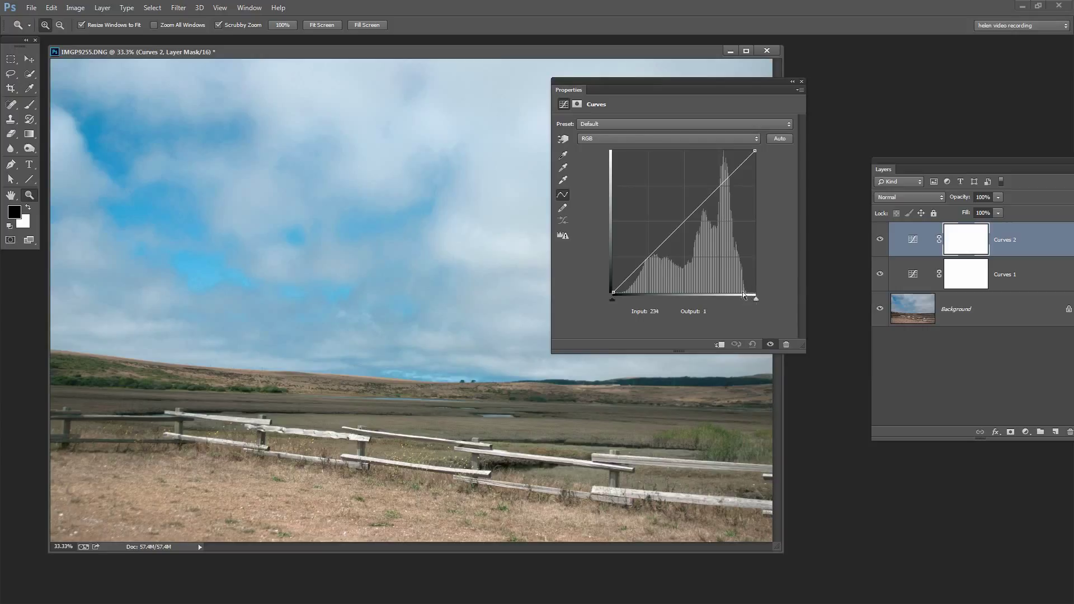
# Close the curve settings and drag Curves 2 to the trash
pyautogui.click(802, 82)
pyautogui.moveTo(1009, 241); pyautogui.dragTo(1069, 432)
pyautogui.moveTo(930, 169); pyautogui.dragTo(879, 161)
# Pull Curves 1's black and white points inward and add points at 67/75 and 137/201 for an S-curve
pyautogui.doubleClick(865, 233)
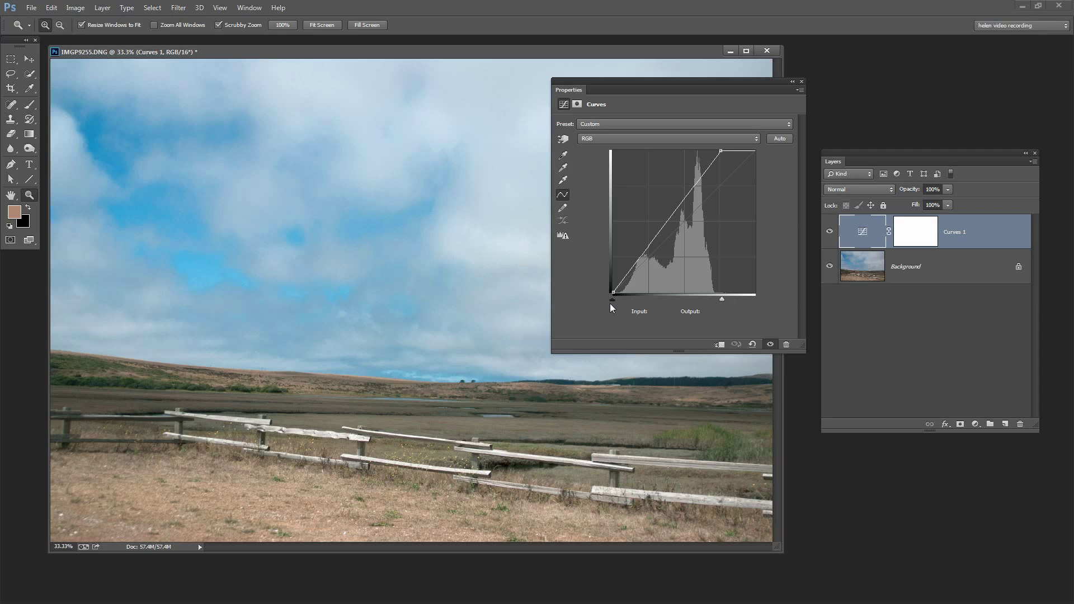
pyautogui.moveTo(611, 300)
pyautogui.mouseDown()
pyautogui.moveTo(626, 301)
pyautogui.moveTo(615, 301)
pyautogui.mouseUp()
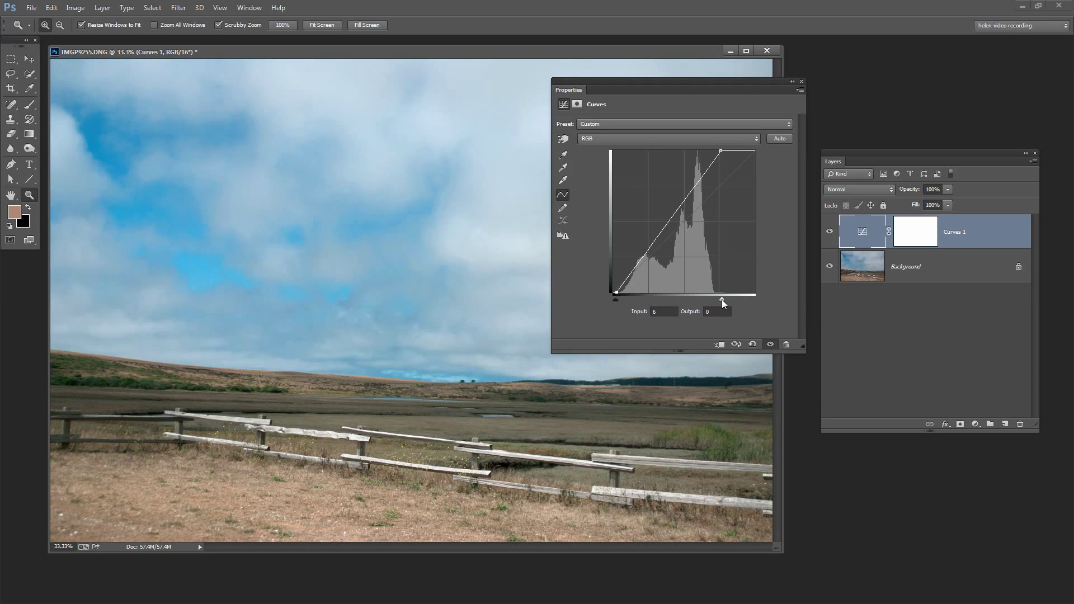
pyautogui.moveTo(721, 300); pyautogui.dragTo(717, 304)
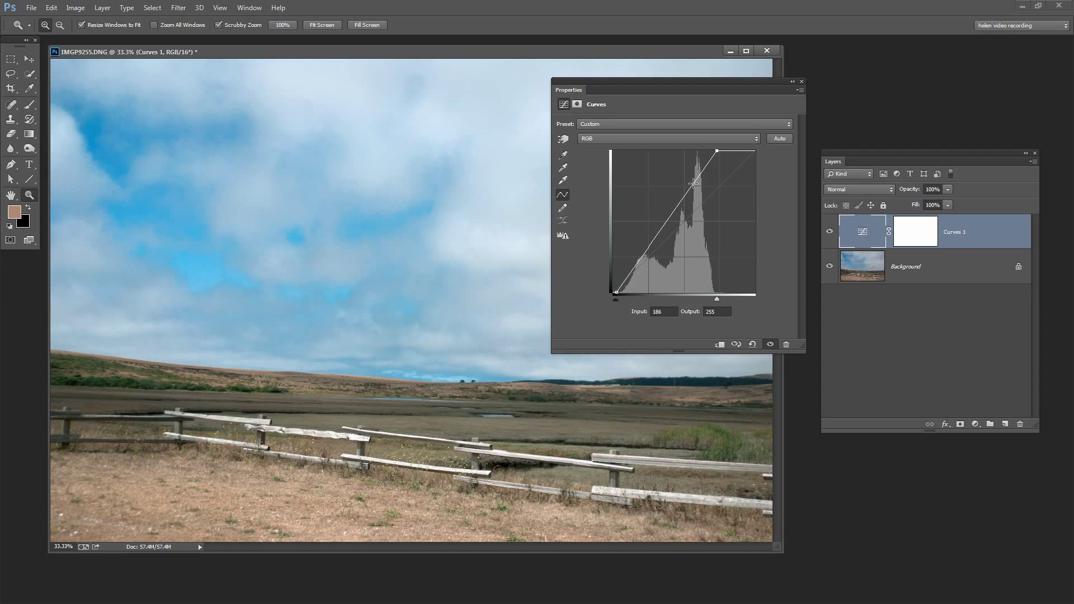
pyautogui.moveTo(692, 184); pyautogui.dragTo(689, 180)
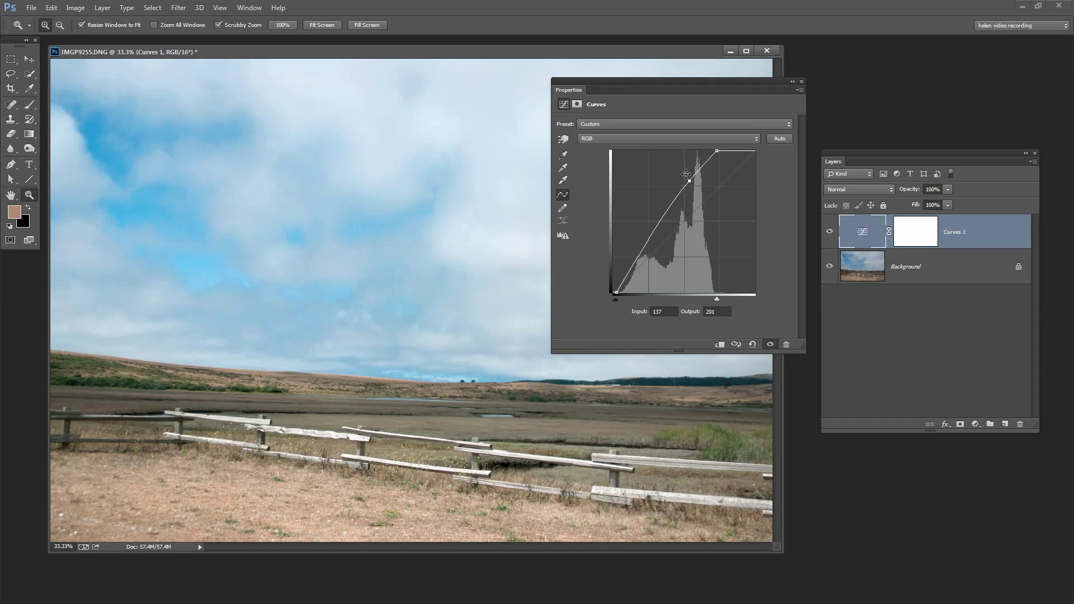
pyautogui.moveTo(647, 242); pyautogui.dragTo(650, 251)
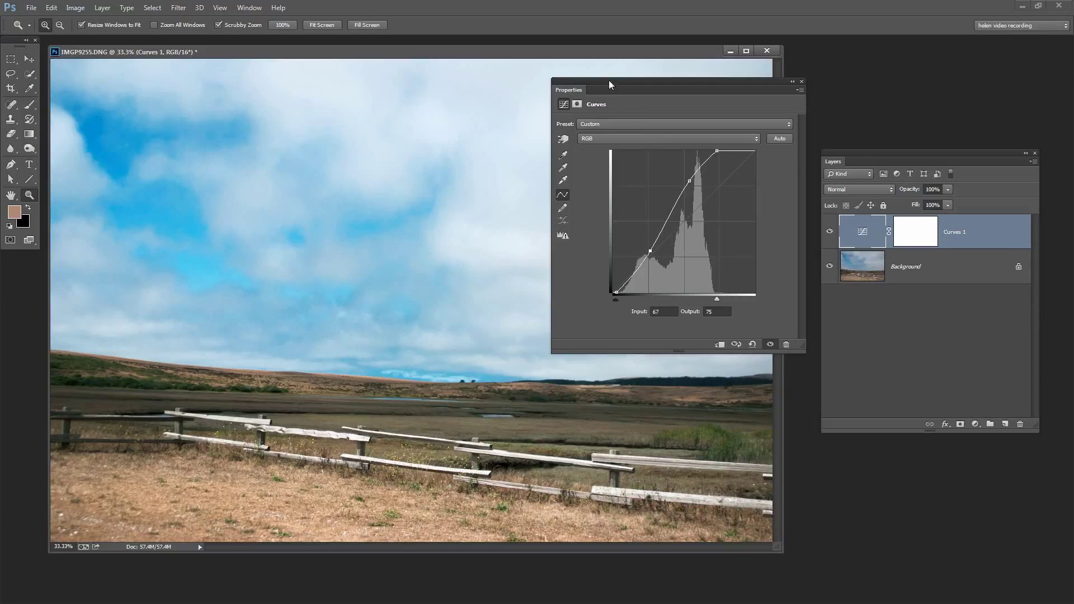
pyautogui.moveTo(608, 79); pyautogui.dragTo(821, 135)
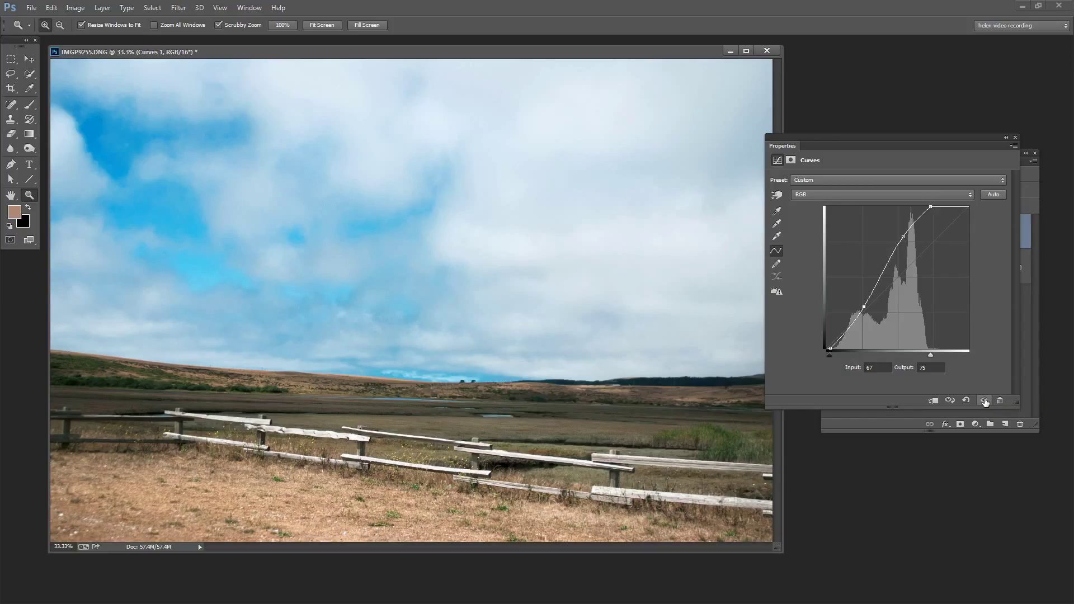
# Toggle the Curves 1 visibility off and on twice to compare, leaving it on, then close Properties
pyautogui.click(984, 401)
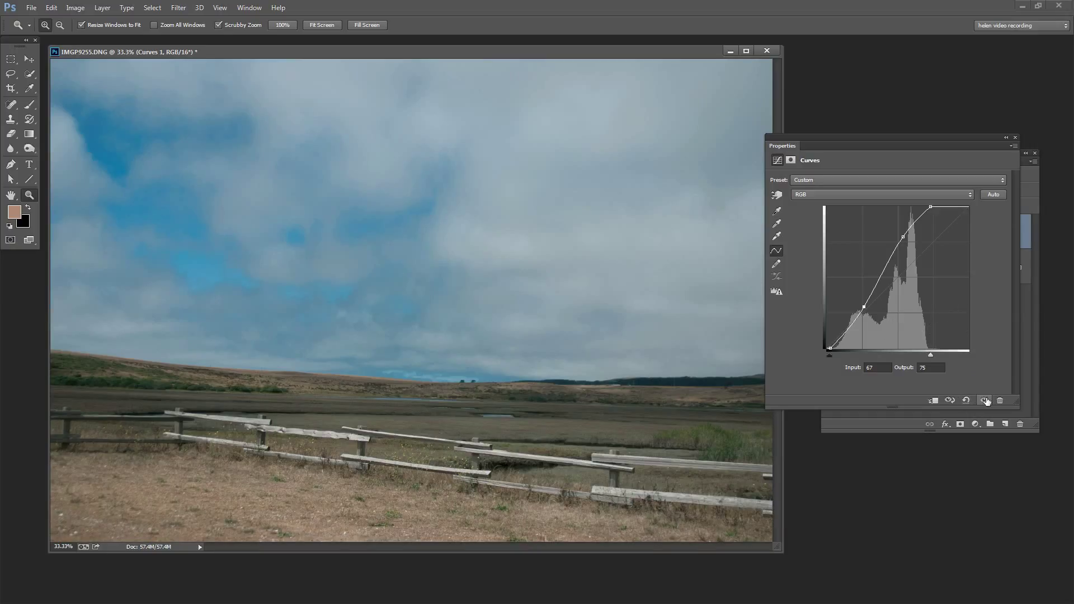
pyautogui.click(985, 401)
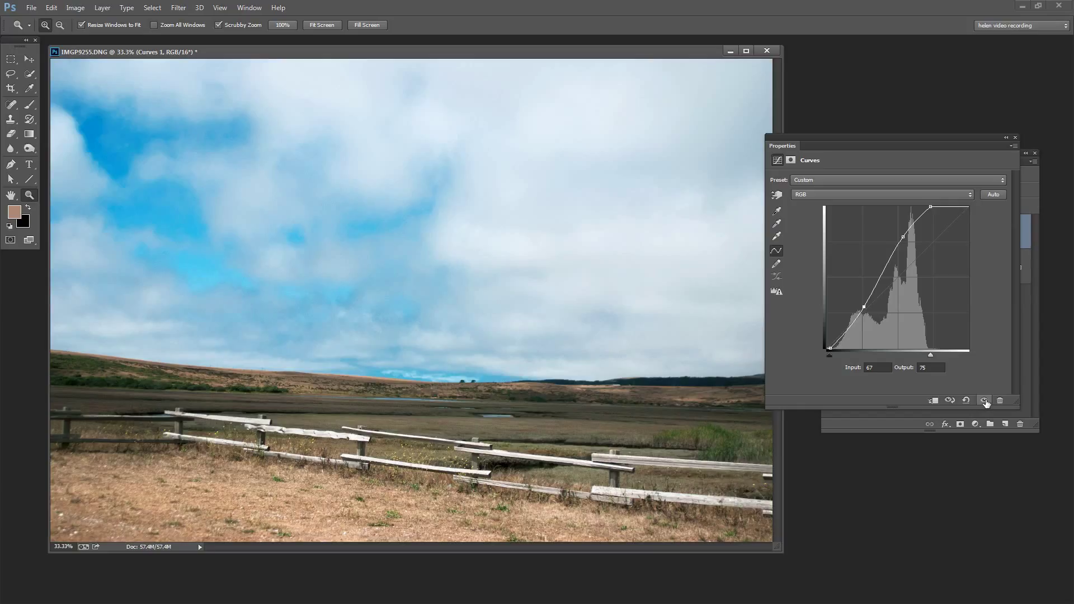
pyautogui.click(985, 400)
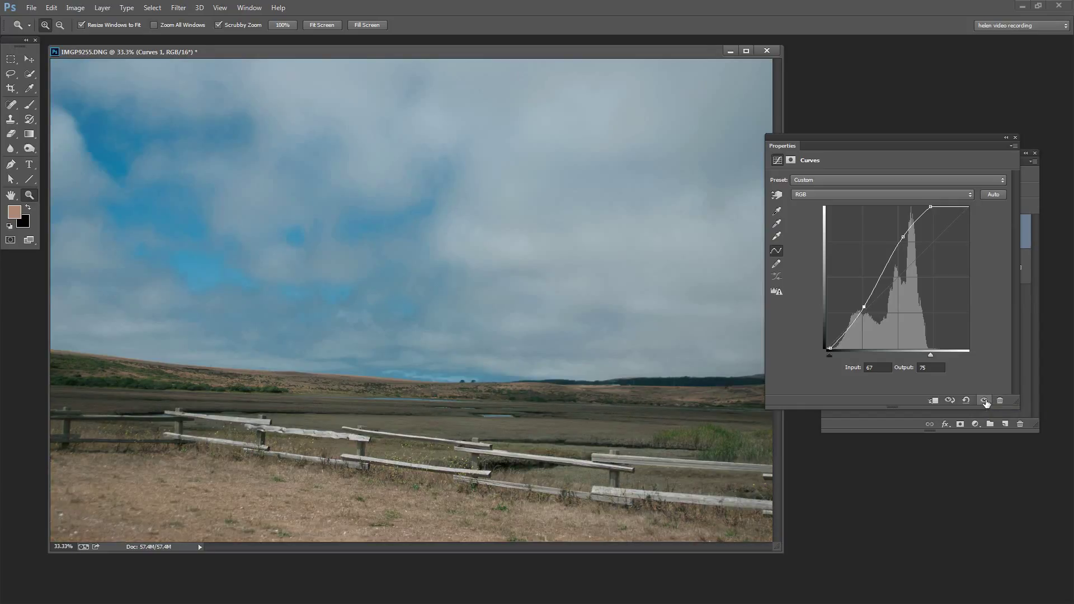
pyautogui.click(984, 400)
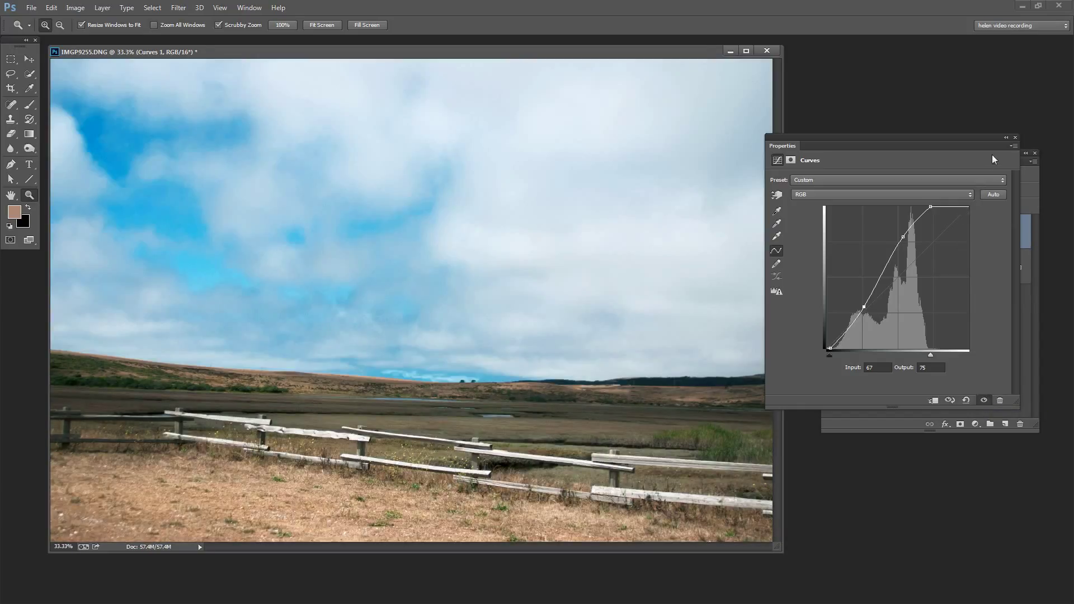
pyautogui.click(1015, 139)
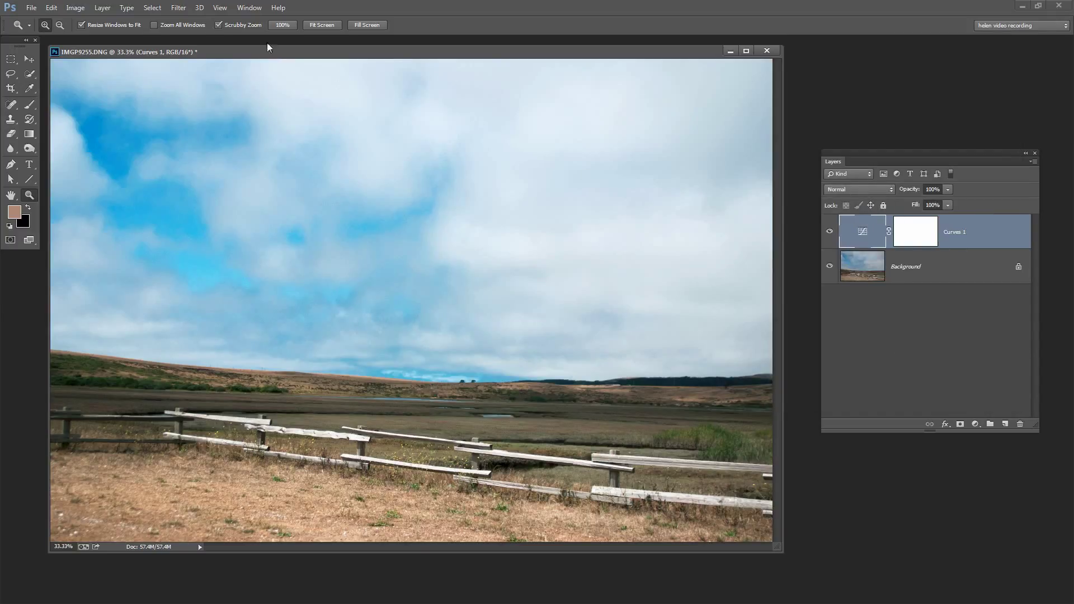
# Switch to IMGP2274.DNG from the Window menu, minimise IMGP9255.DNG, and move the leaf window up-left
pyautogui.click(243, 9)
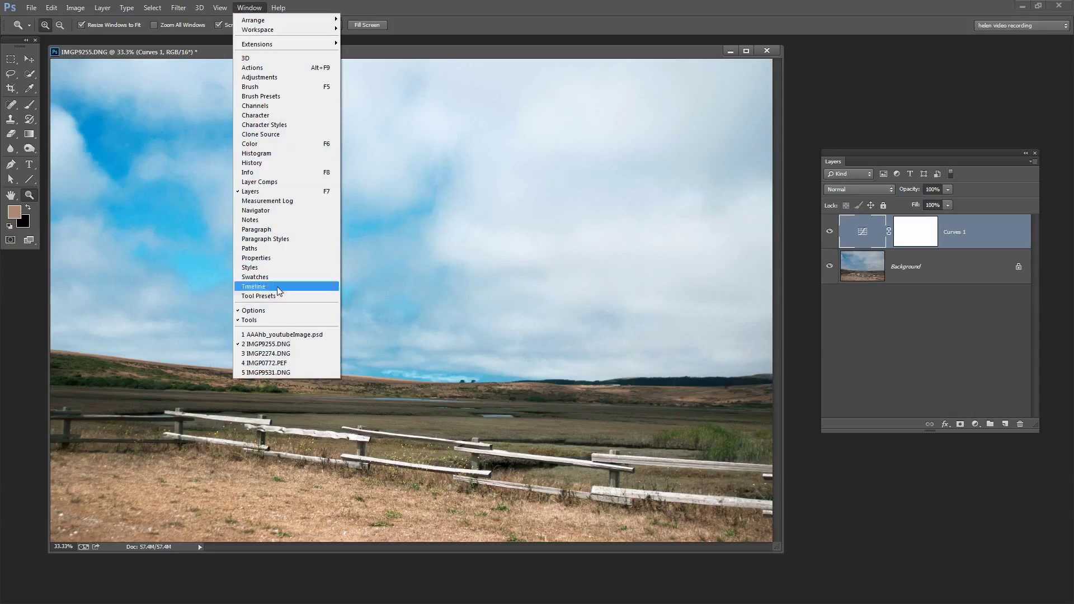
pyautogui.click(288, 355)
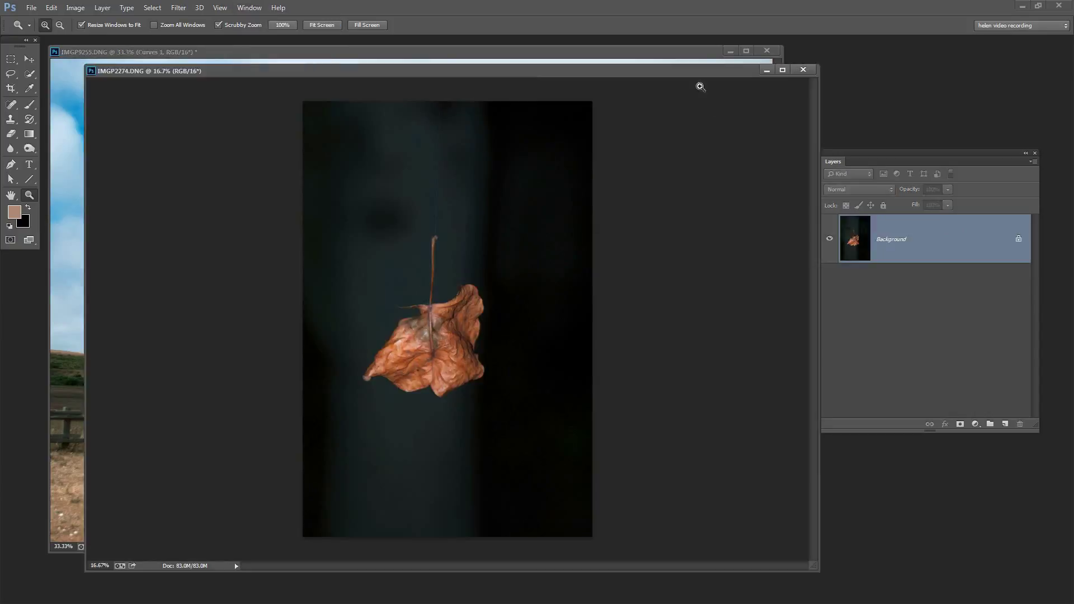
pyautogui.click(733, 50)
pyautogui.click(732, 52)
pyautogui.moveTo(713, 70); pyautogui.dragTo(676, 65)
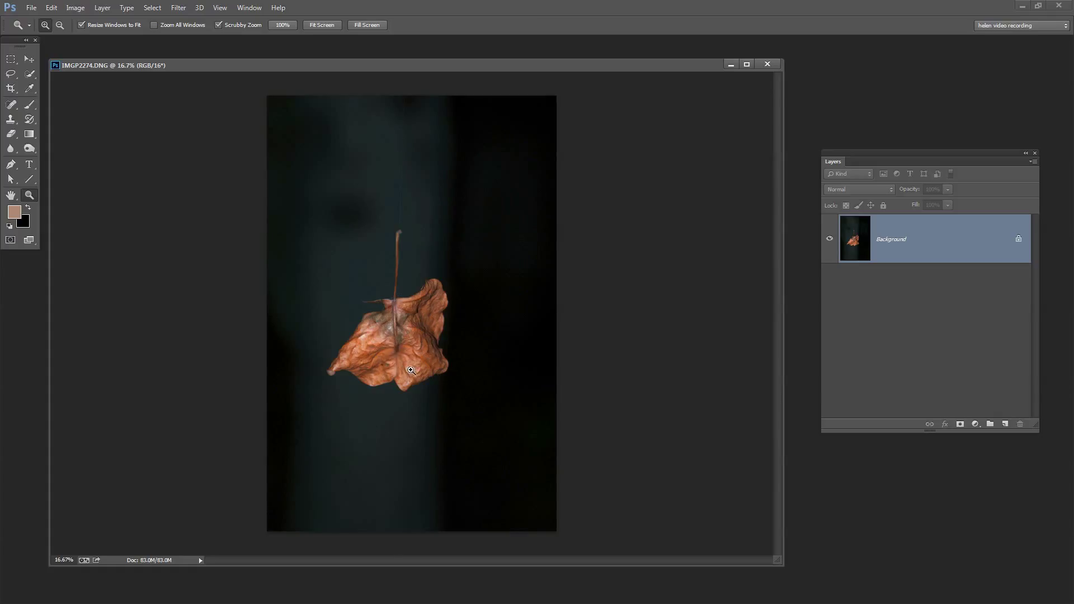
# Add a Curves adjustment layer to IMGP2274.DNG via Layer > New Adjustment Layer > Curves
pyautogui.click(103, 8)
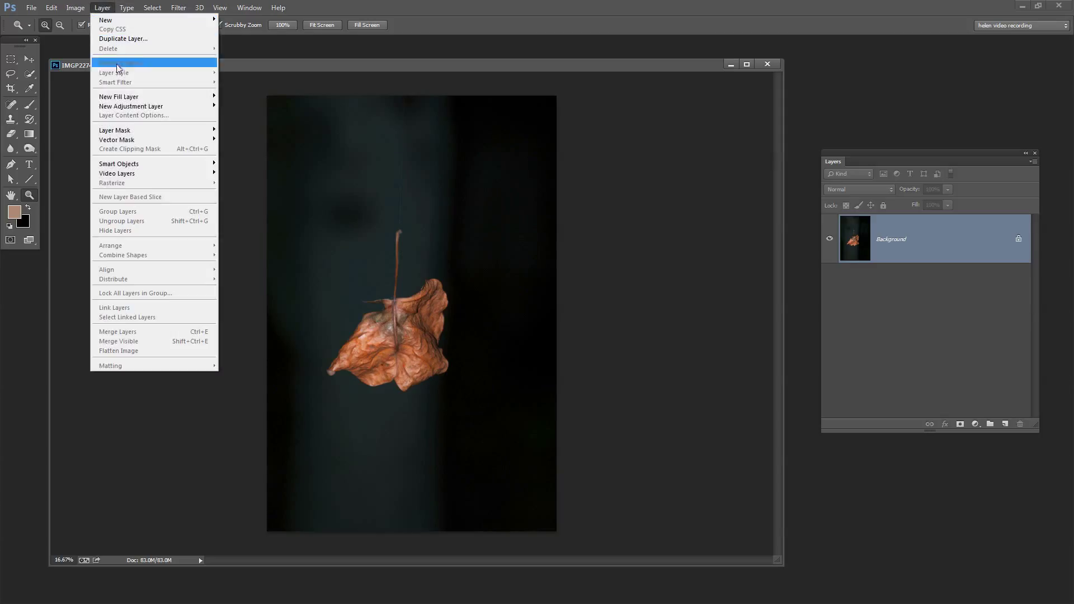
pyautogui.moveTo(133, 107)
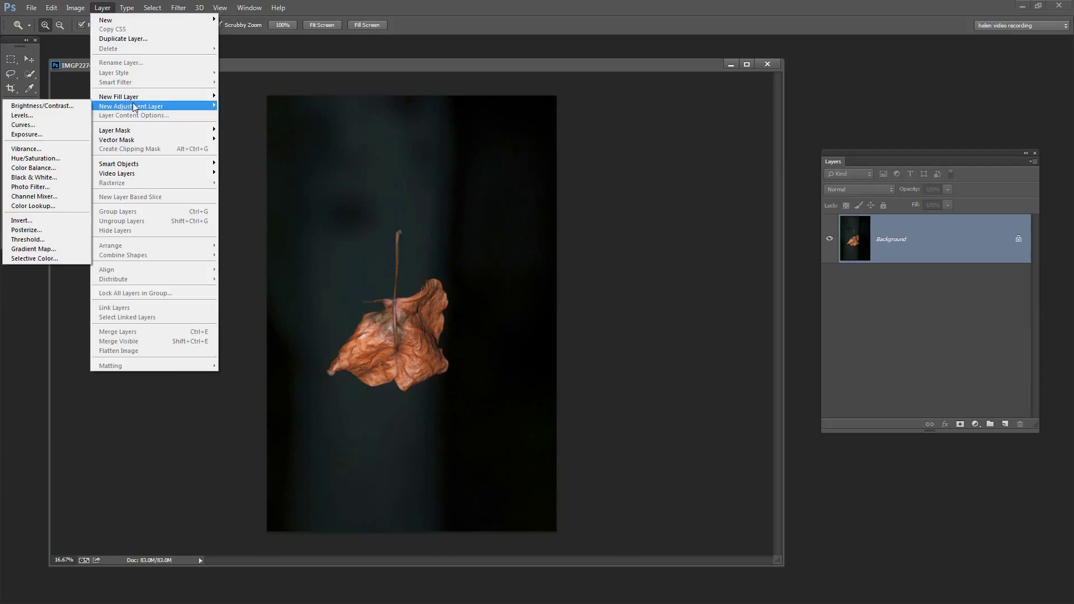
pyautogui.click(43, 126)
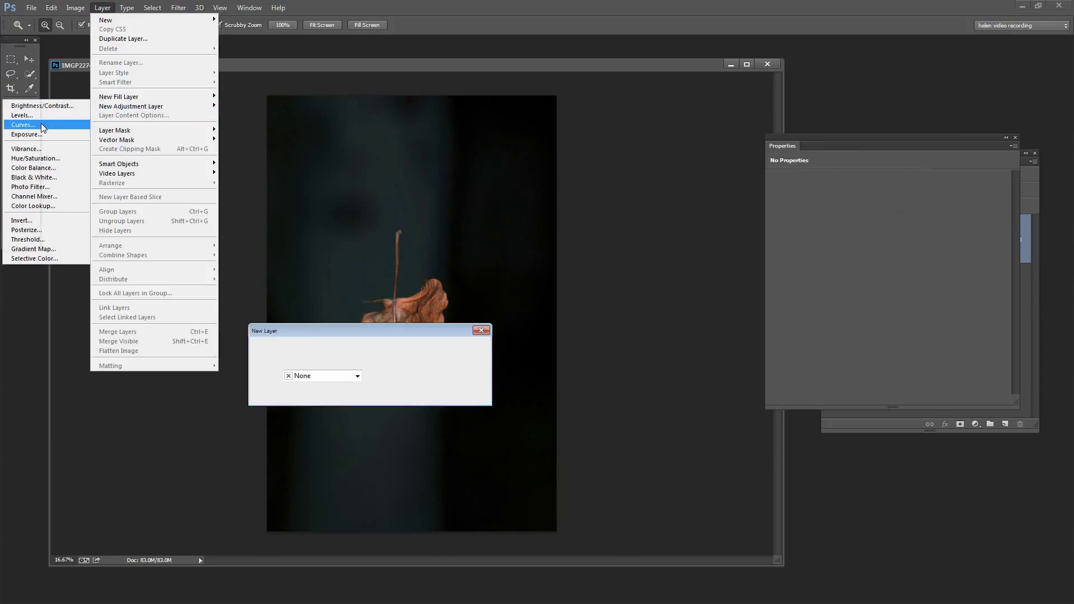
pyautogui.click(472, 348)
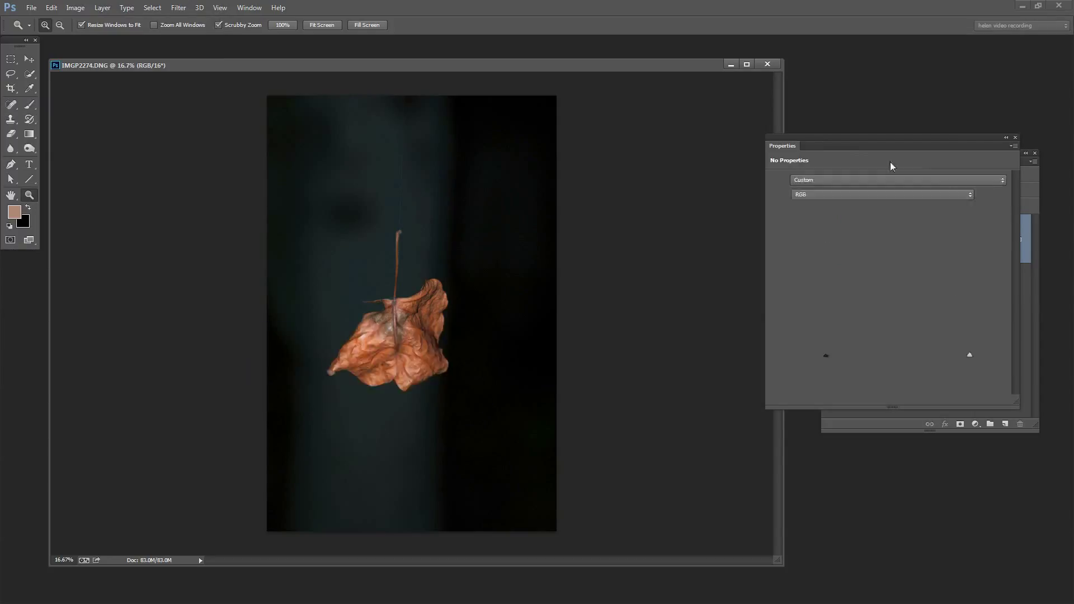
# Move the Properties panel aside and nudge the leaf's Curves black-point slider slightly right
pyautogui.moveTo(853, 139); pyautogui.dragTo(746, 130)
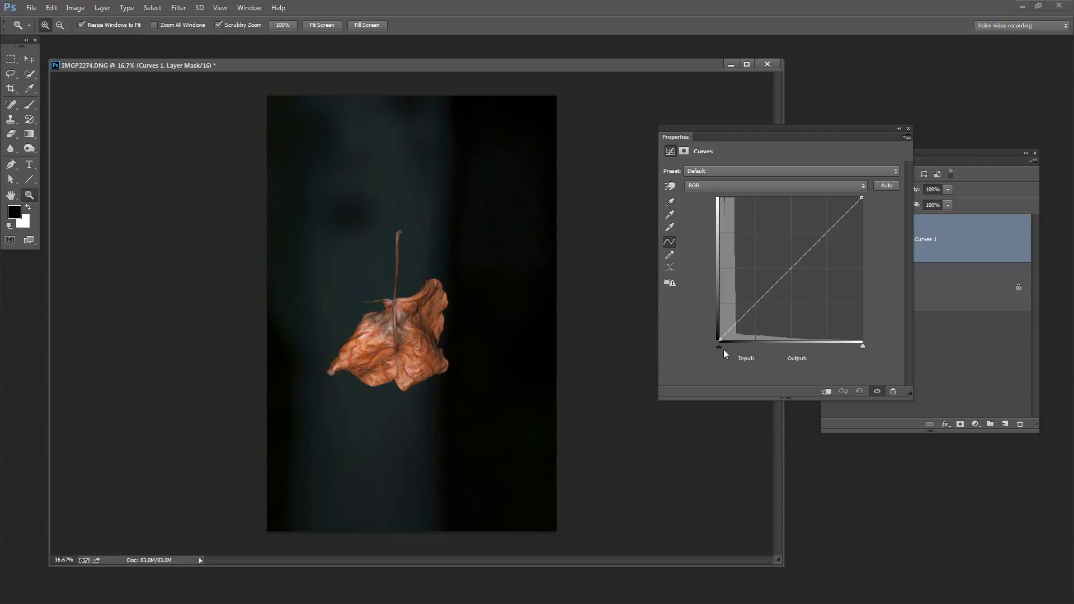
pyautogui.moveTo(720, 344); pyautogui.dragTo(724, 348)
# Undo the earlier change, set the black point to Input 20, and toggle the layer to compare
pyautogui.hotkey('ctrl', 'z')
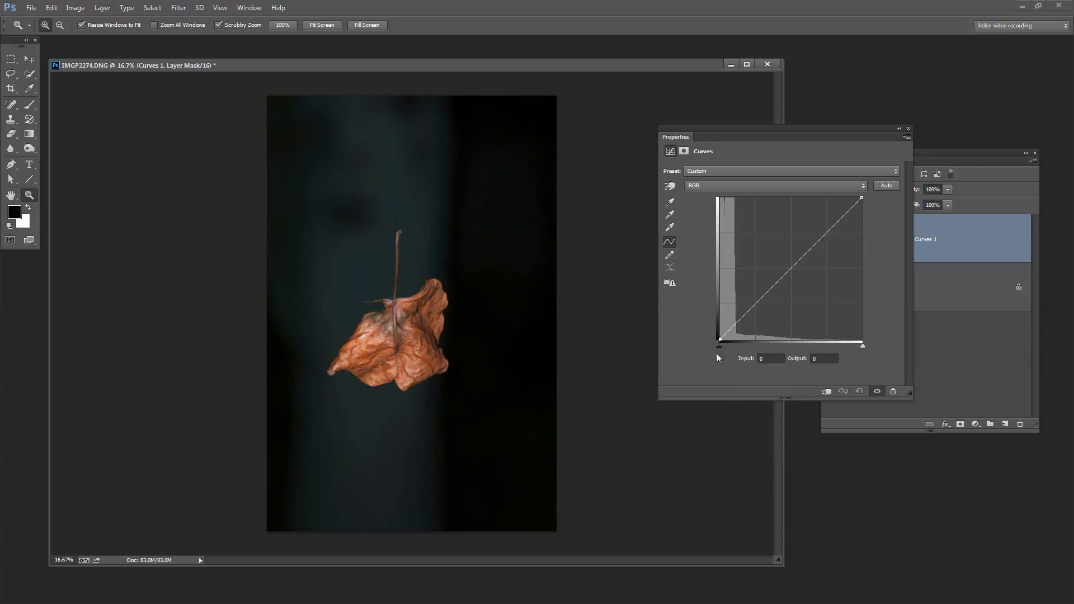
pyautogui.moveTo(718, 347); pyautogui.dragTo(730, 350)
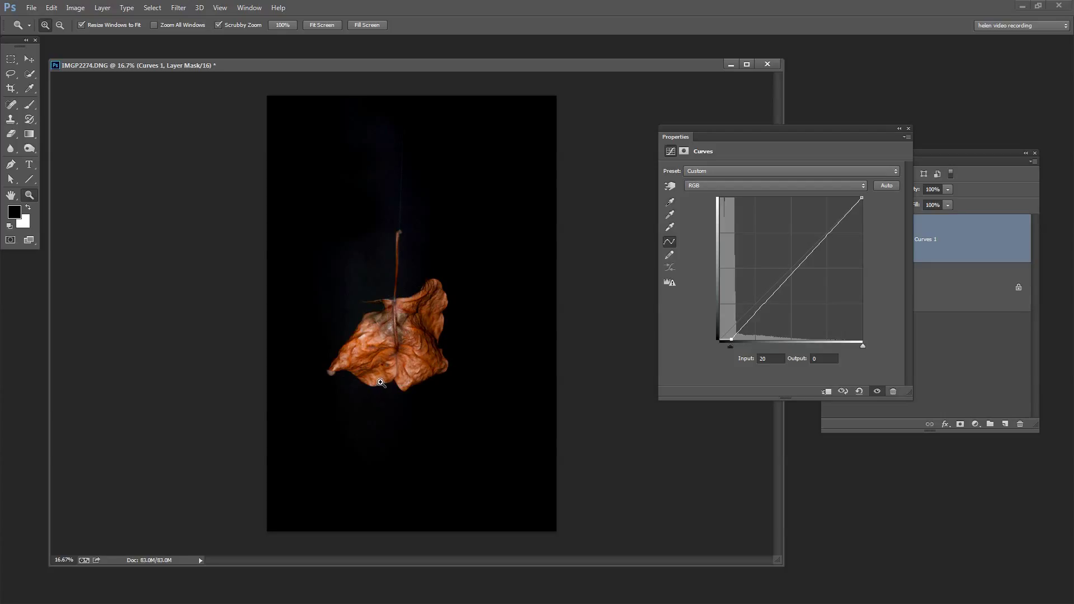
pyautogui.moveTo(730, 346)
pyautogui.mouseDown()
pyautogui.moveTo(717, 345)
pyautogui.moveTo(731, 351)
pyautogui.mouseUp()
pyautogui.click(878, 392)
pyautogui.click(877, 392)
# Add curve points at 190/190 and 91/76 for an S-curve, then preview without it
pyautogui.click(825, 233)
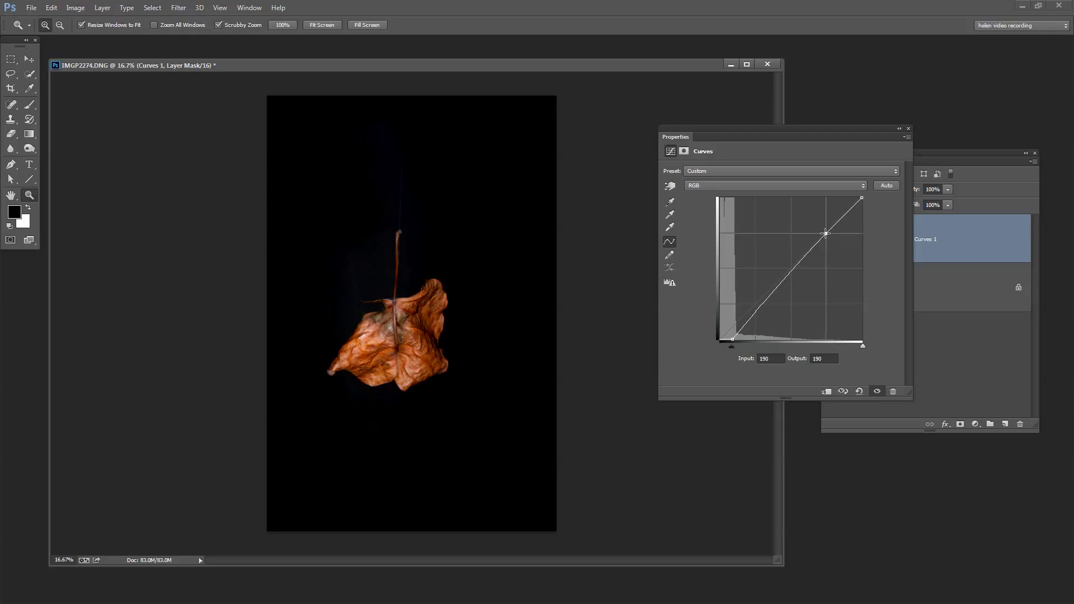
pyautogui.moveTo(825, 233); pyautogui.dragTo(824, 233)
pyautogui.click(769, 296)
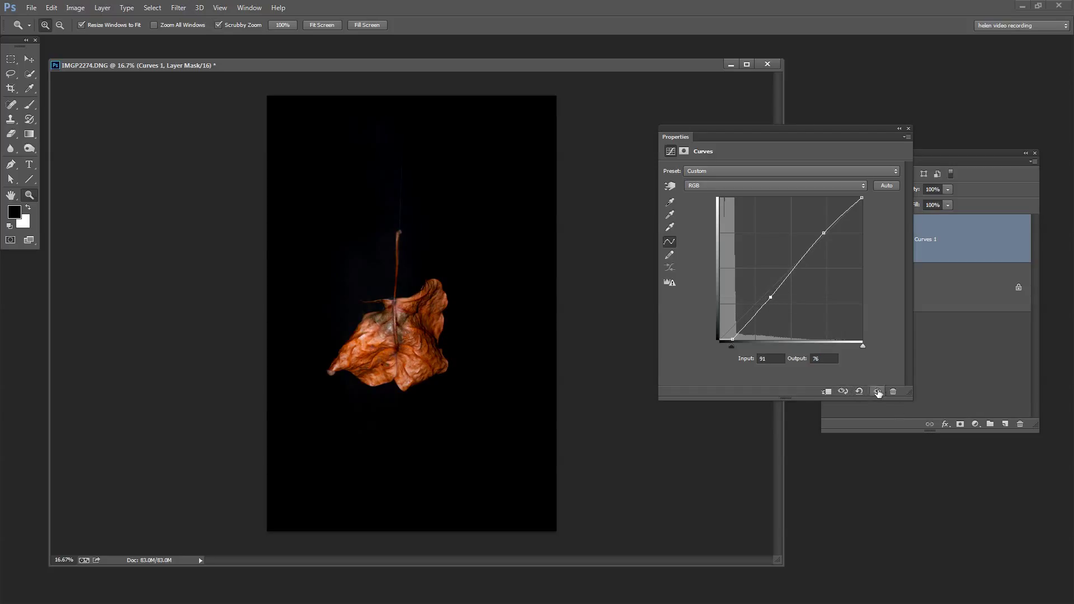
pyautogui.moveTo(876, 393); pyautogui.dragTo(877, 392)
# Close Properties, minimise the leaf window, and bring IMGP0772.PEF forward from the Window menu
pyautogui.click(908, 128)
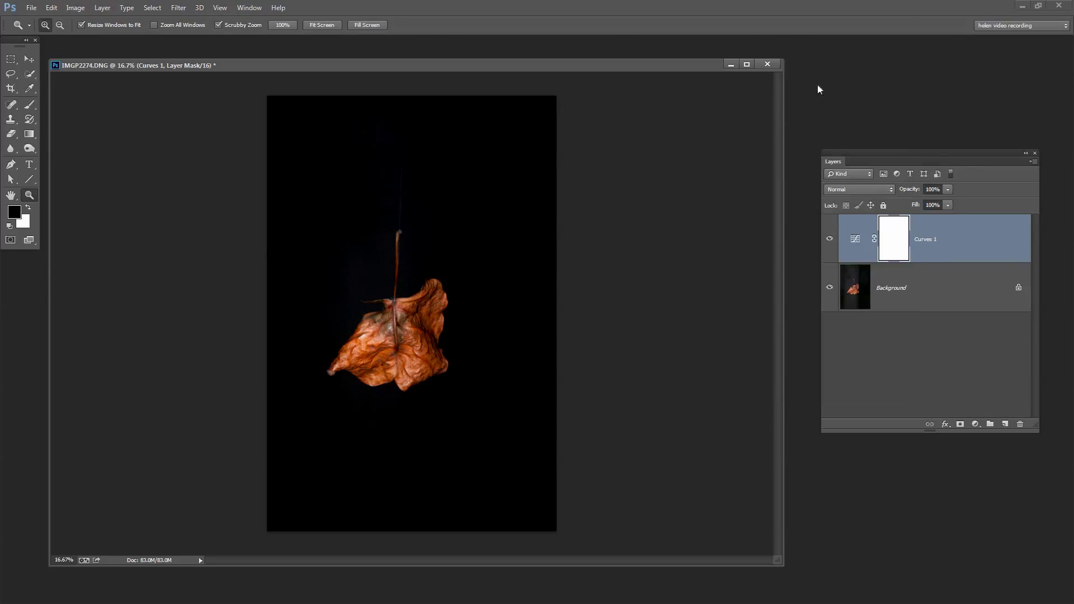
pyautogui.click(730, 62)
pyautogui.click(249, 7)
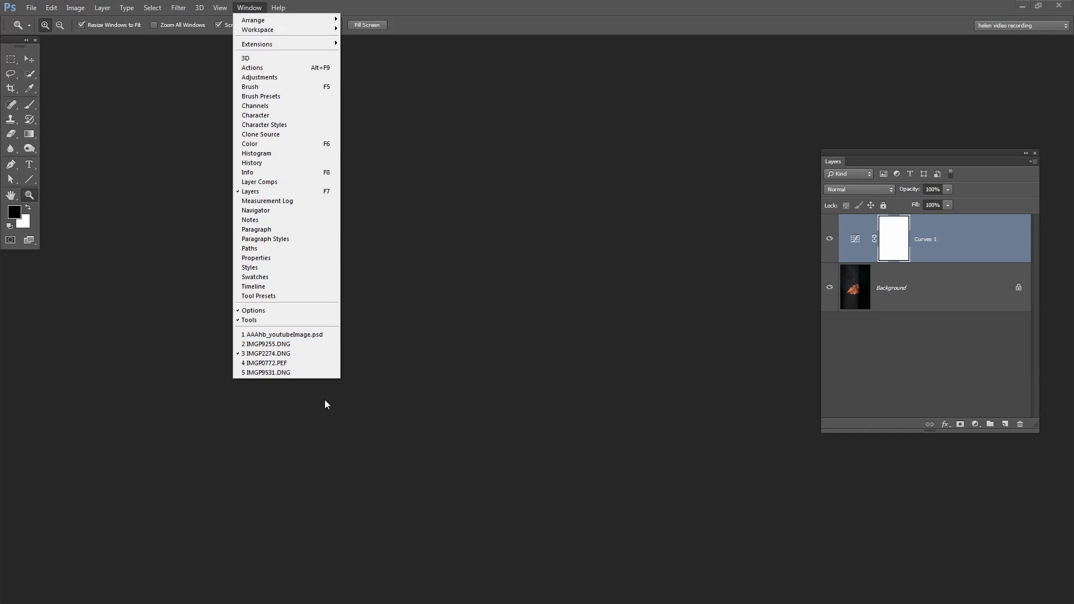
pyautogui.click(284, 363)
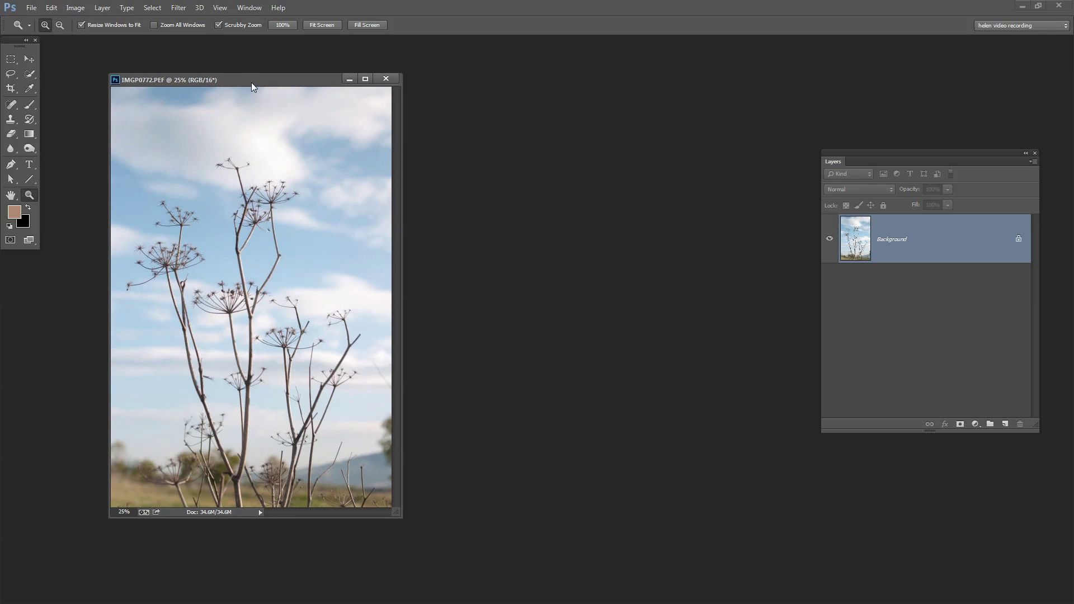
pyautogui.moveTo(250, 85); pyautogui.dragTo(223, 71)
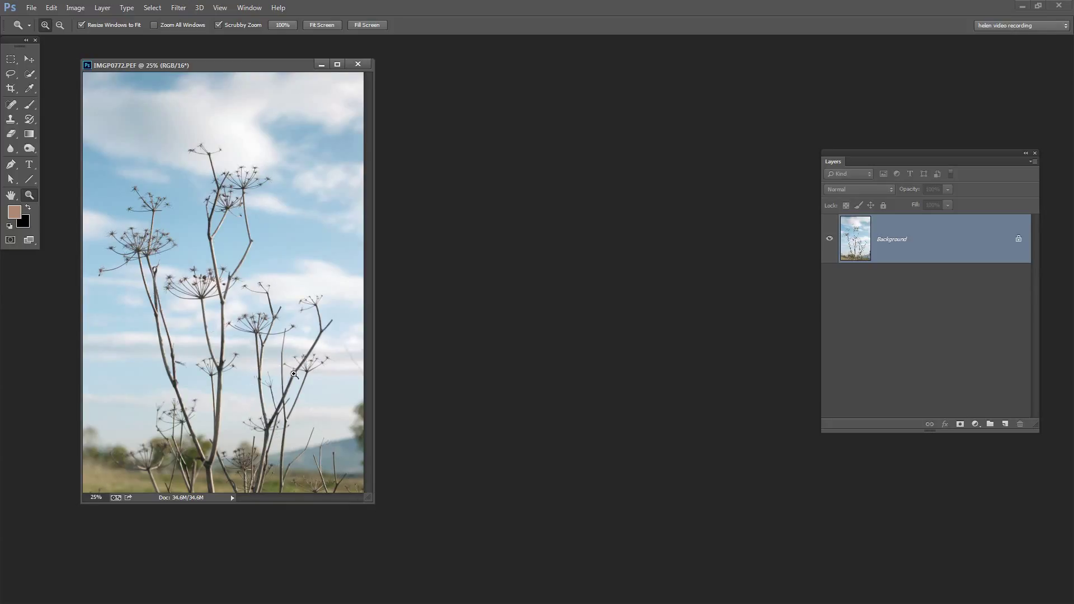
# Add a Curves adjustment layer to IMGP0772.PEF and move its settings beside the photo
pyautogui.click(100, 9)
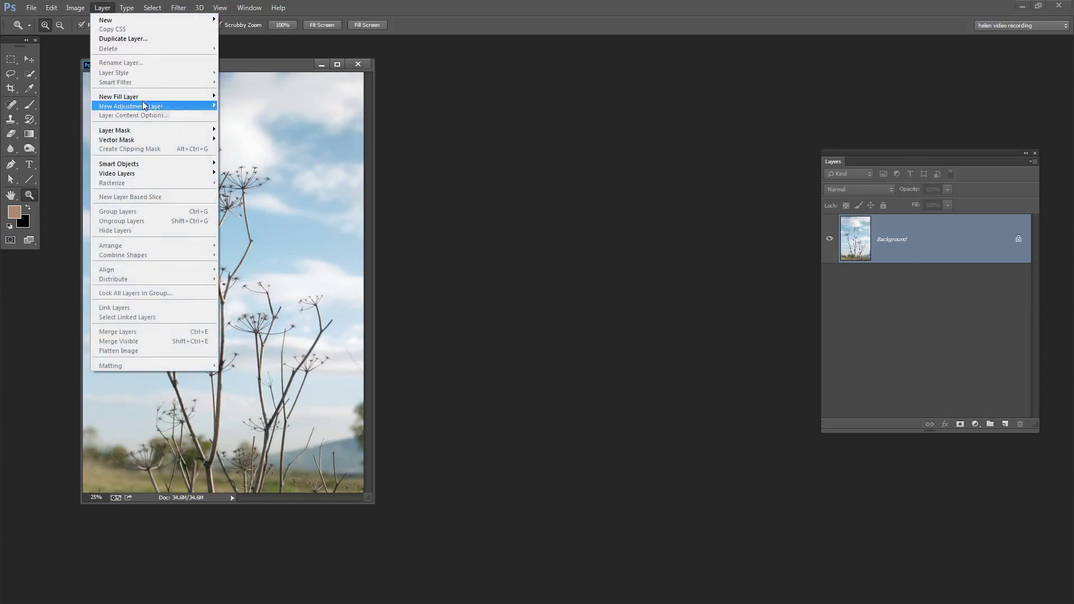
pyautogui.click(252, 132)
pyautogui.moveTo(725, 135); pyautogui.dragTo(460, 115)
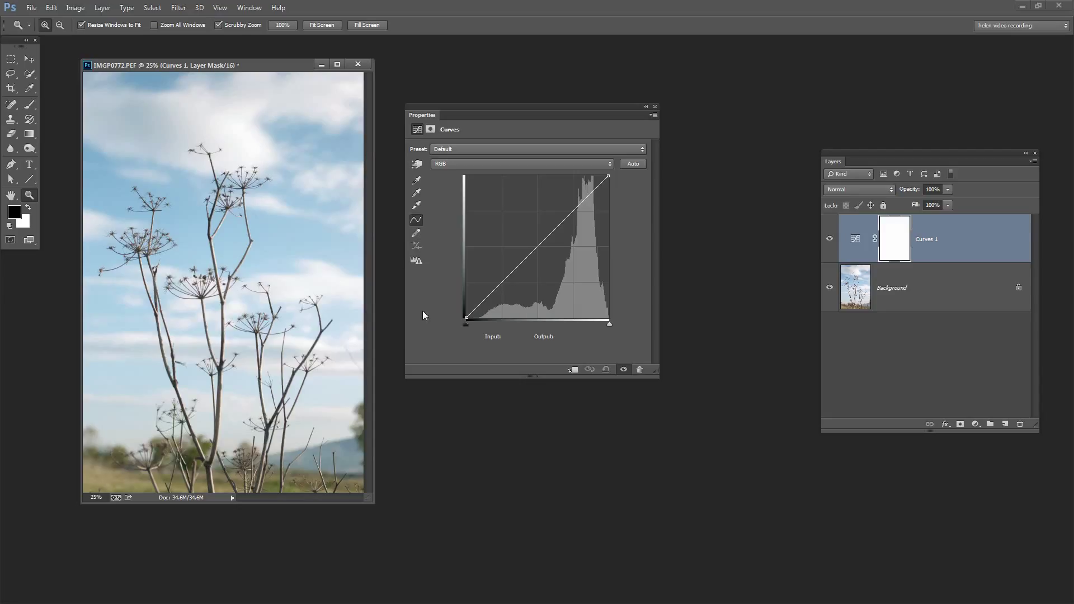
# Refine the seed-head photo's curve: deepen the black point, brighten highlights, and add an upper point near Input 183 / Output 185
pyautogui.moveTo(465, 323); pyautogui.dragTo(473, 327)
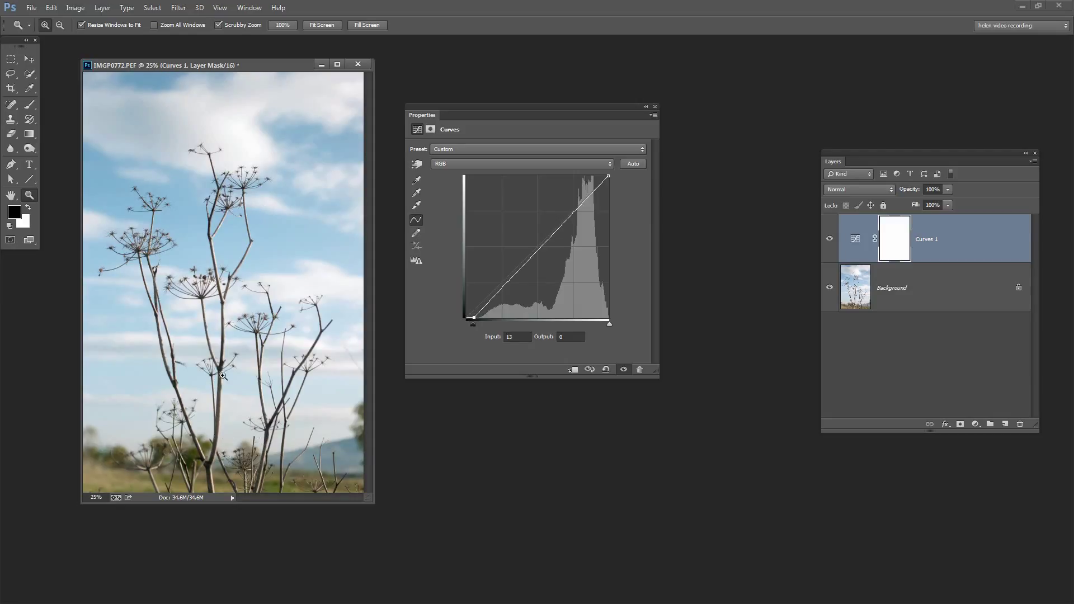
pyautogui.moveTo(580, 215); pyautogui.dragTo(581, 199)
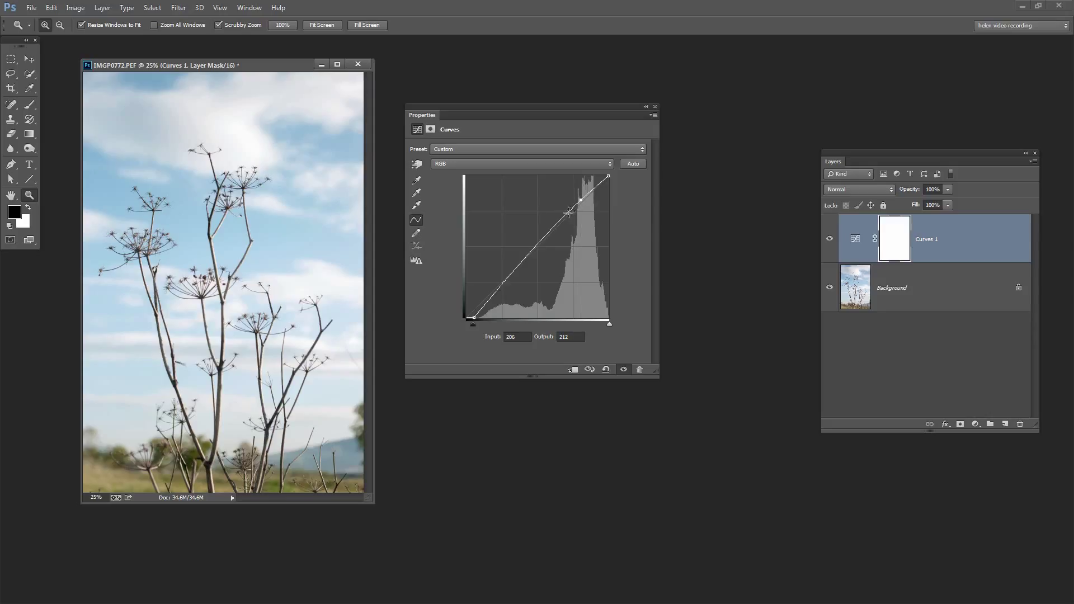
pyautogui.click(567, 213)
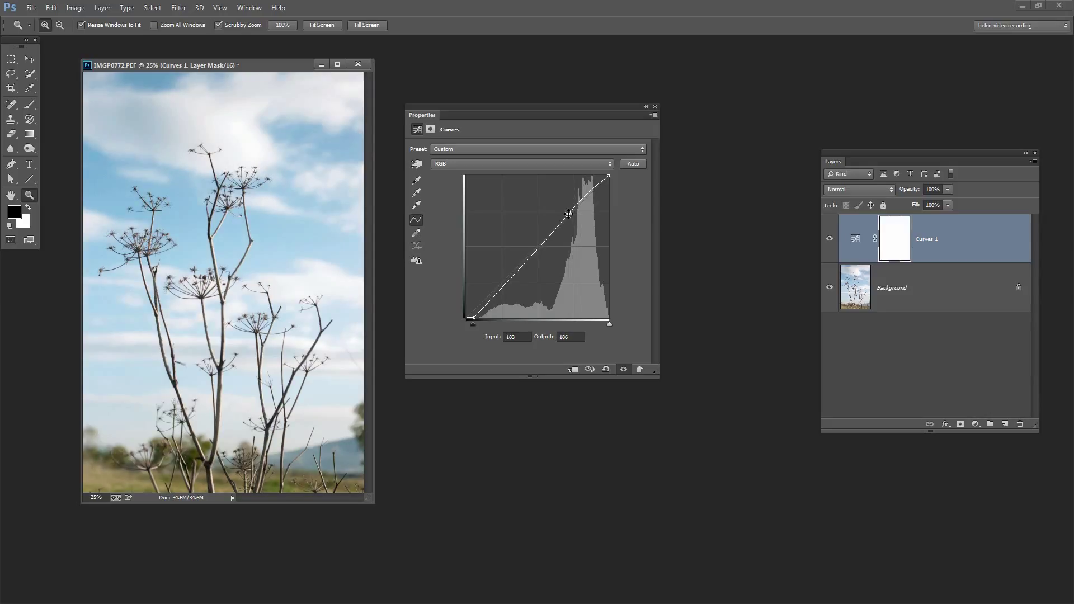
pyautogui.moveTo(569, 213); pyautogui.dragTo(569, 214)
# Toggle Curves 1 off and back on to compare with the original, then close its settings
pyautogui.click(623, 369)
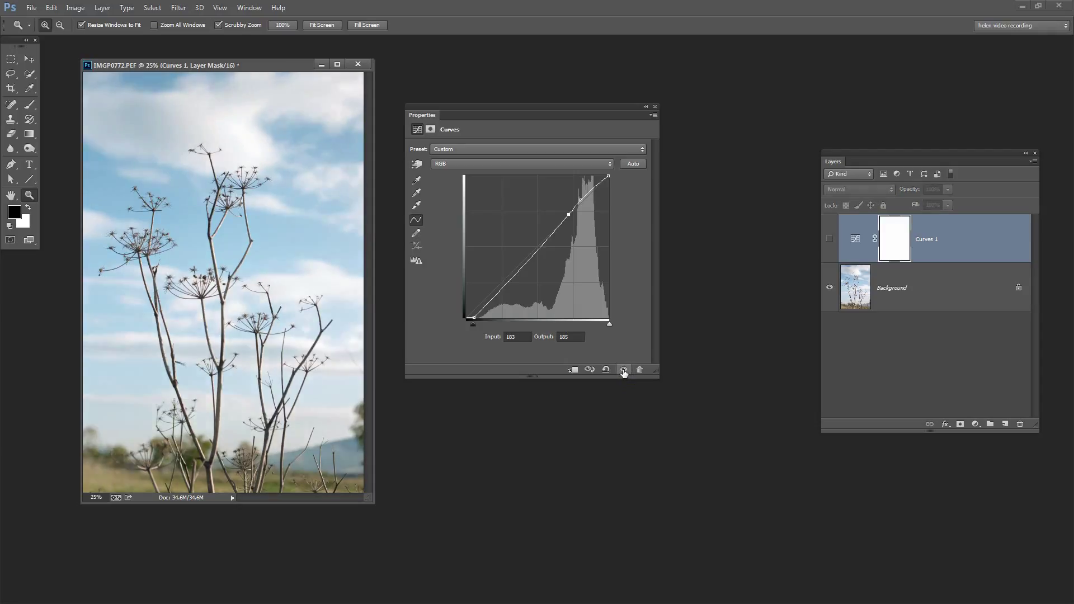
pyautogui.click(623, 370)
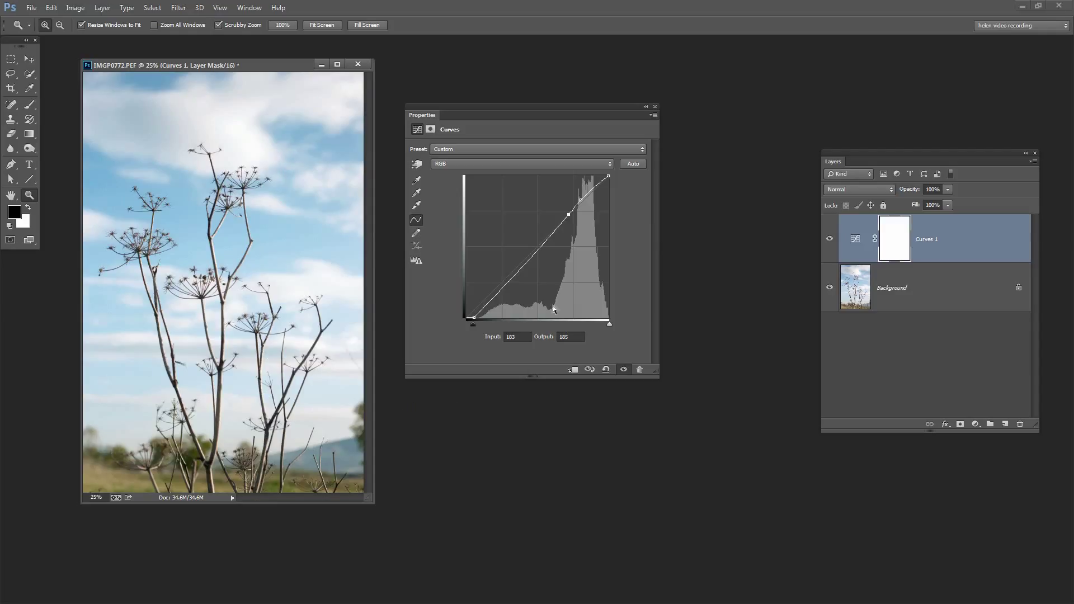
pyautogui.click(656, 106)
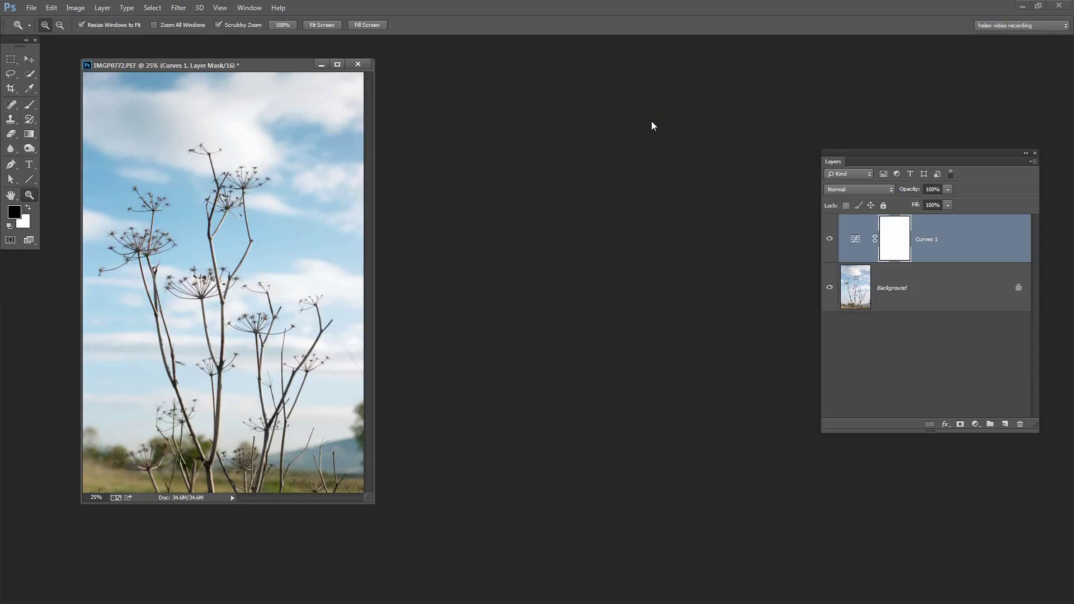
# Switch to the IMGP9531.DNG flower-bud photo and shift its window slightly left
pyautogui.click(250, 9)
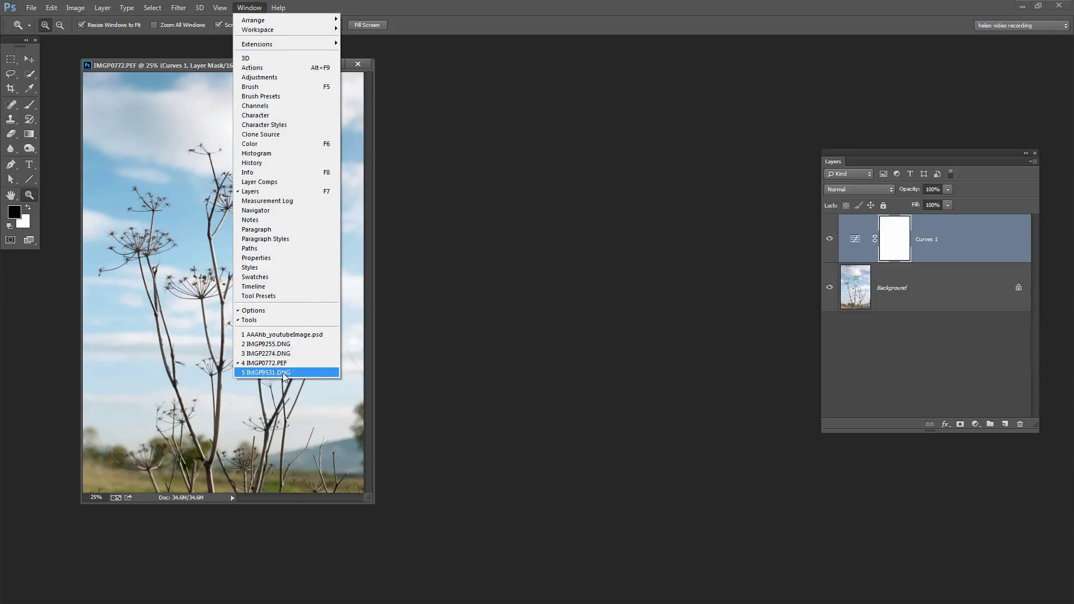
pyautogui.click(367, 46)
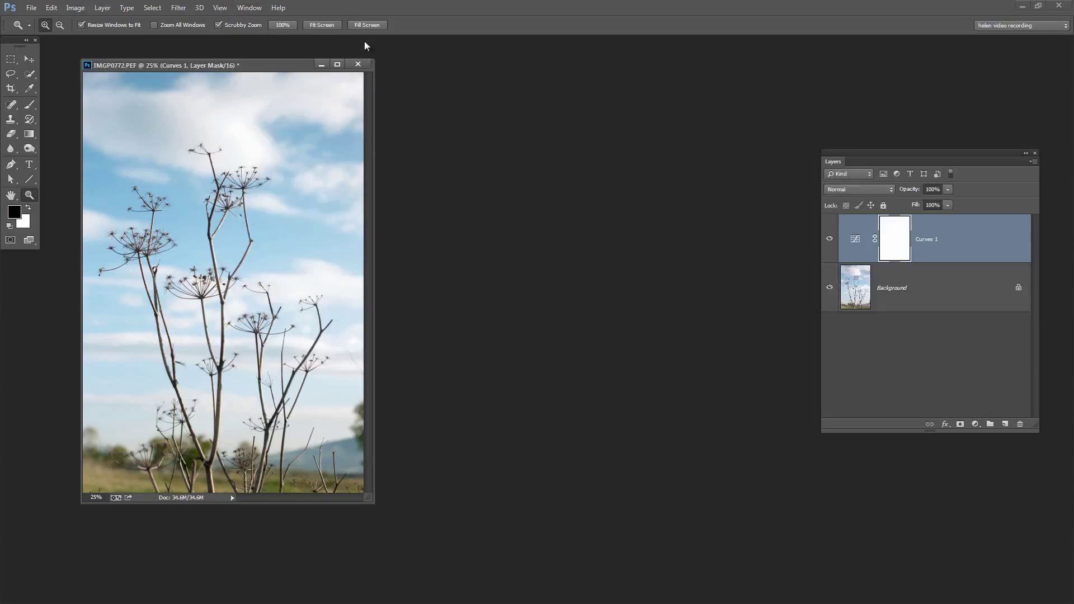
pyautogui.click(249, 8)
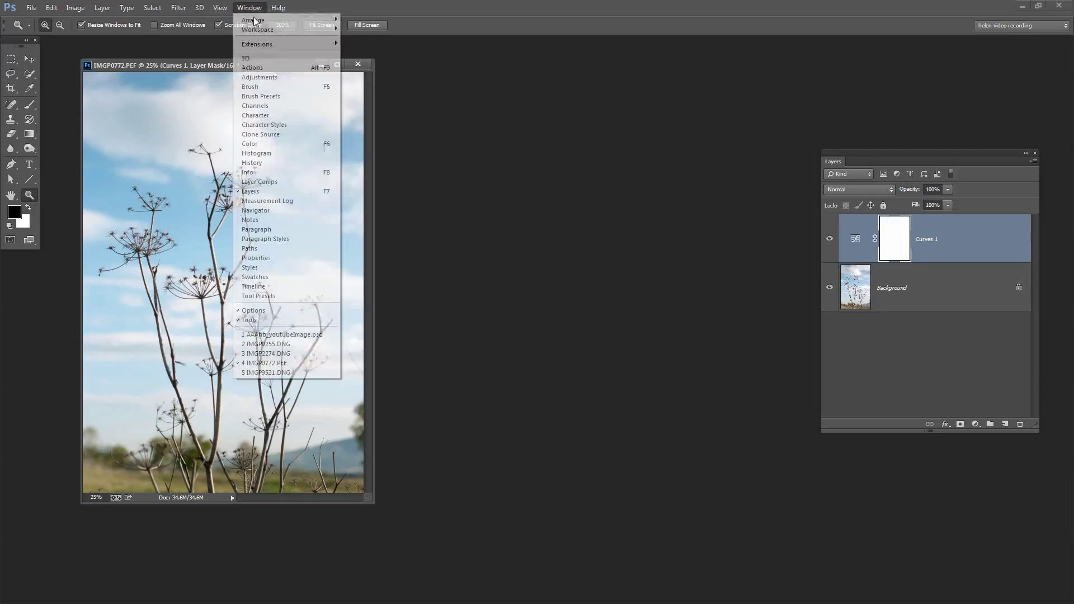
pyautogui.click(276, 373)
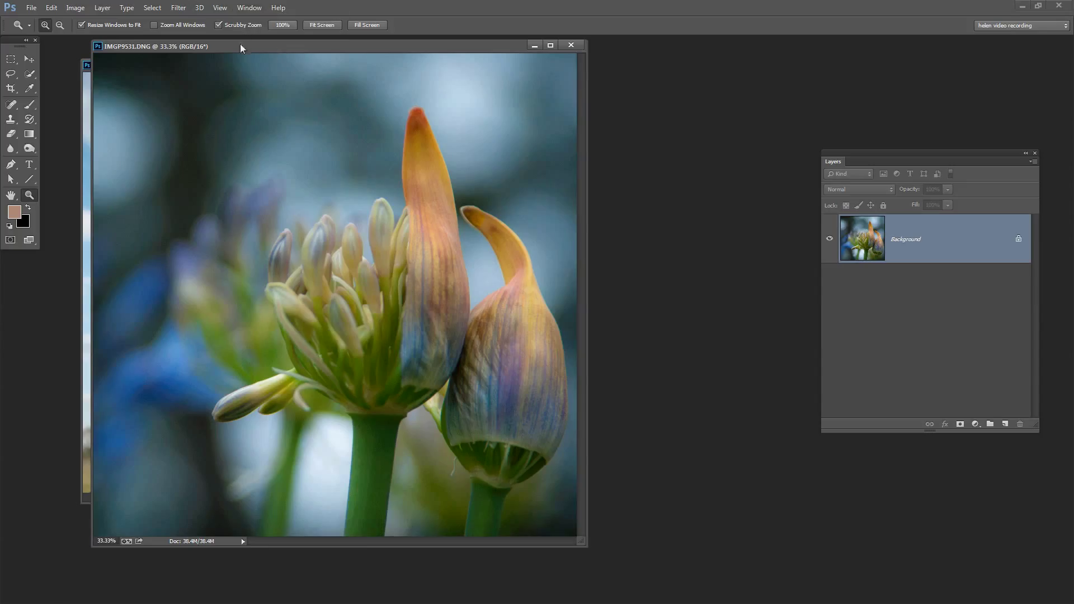
pyautogui.moveTo(244, 50); pyautogui.dragTo(222, 54)
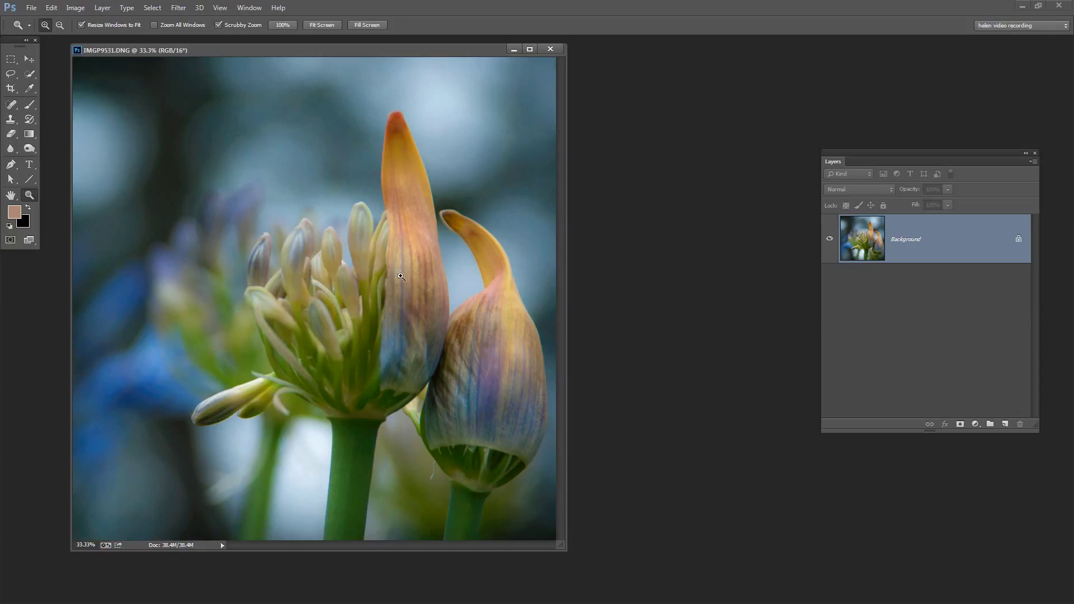
# Add a Curves 1 adjustment layer to the flower photo and move its settings panel to the right
pyautogui.click(100, 9)
pyautogui.moveTo(146, 107)
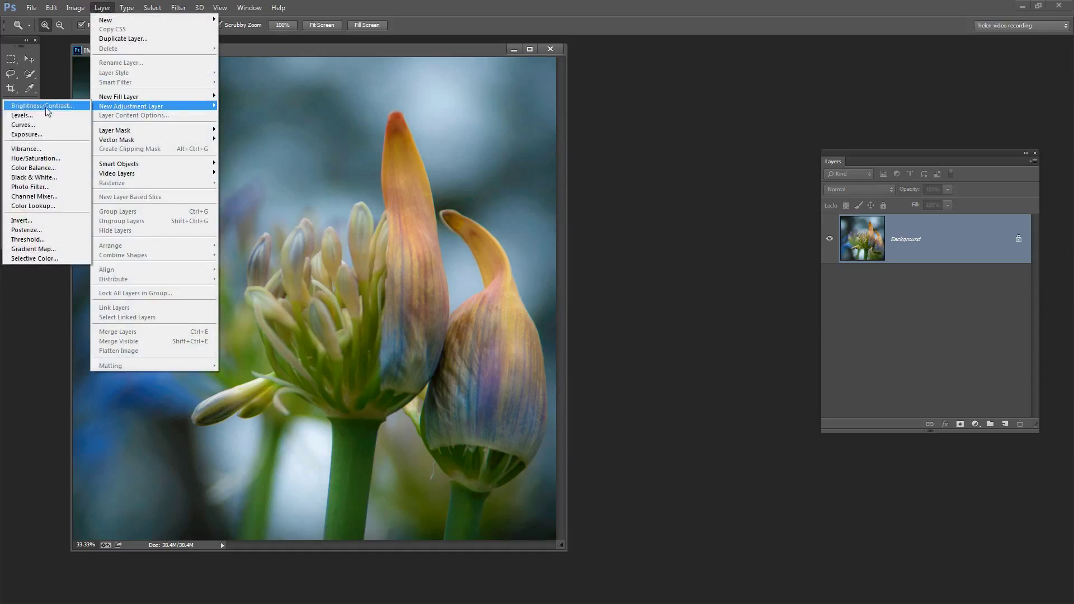
pyautogui.click(28, 125)
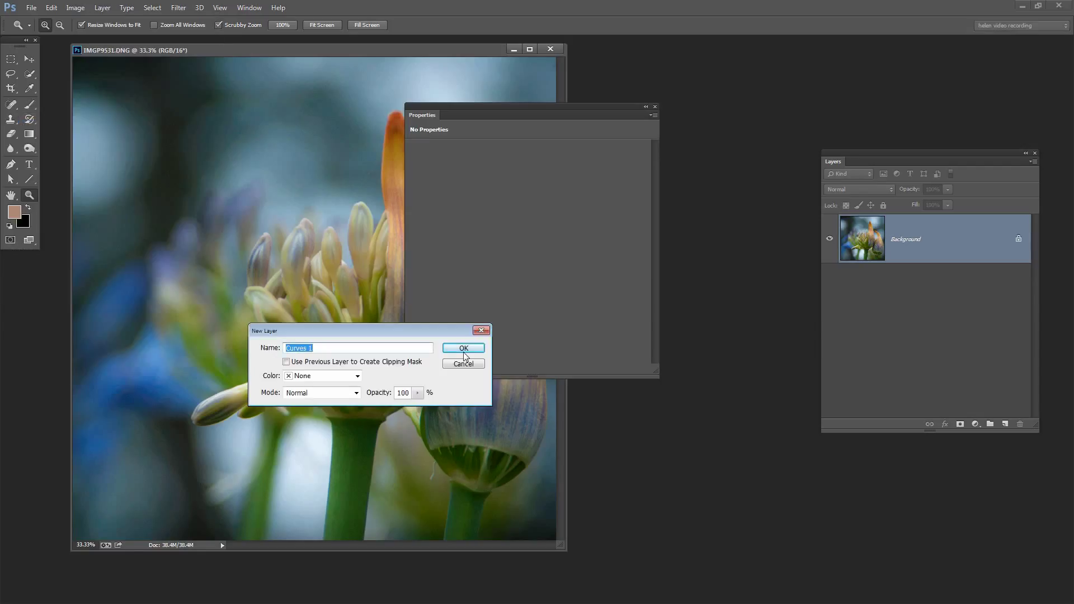
pyautogui.click(464, 349)
pyautogui.moveTo(534, 109); pyautogui.dragTo(644, 156)
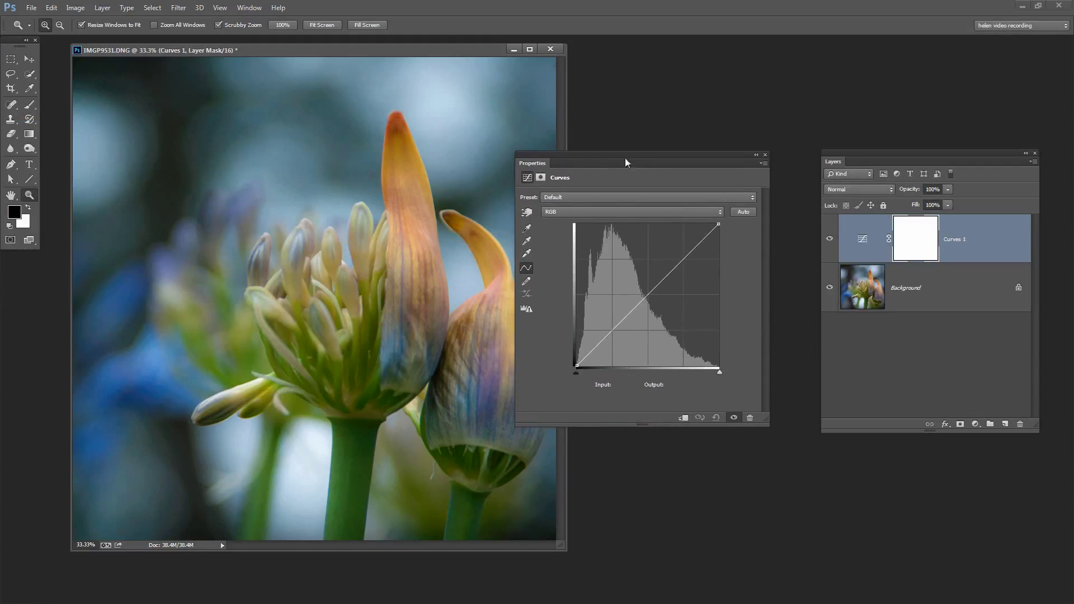
pyautogui.moveTo(650, 162); pyautogui.dragTo(683, 167)
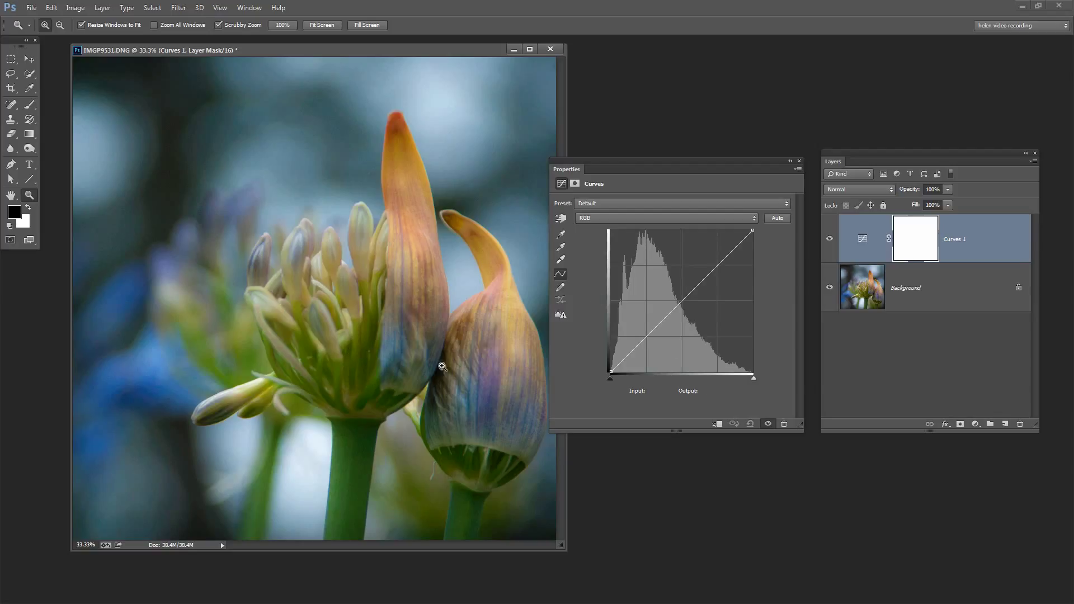
# Pull a shadow point down on the flower photo's curve and lift a midtone point slightly
pyautogui.click(641, 343)
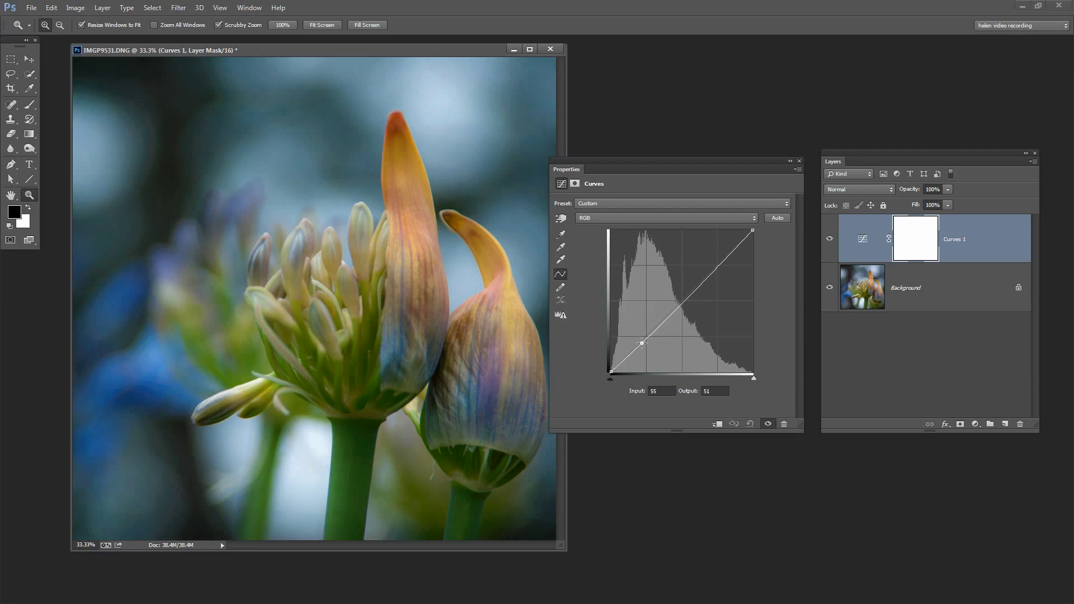
pyautogui.moveTo(641, 342); pyautogui.dragTo(647, 343)
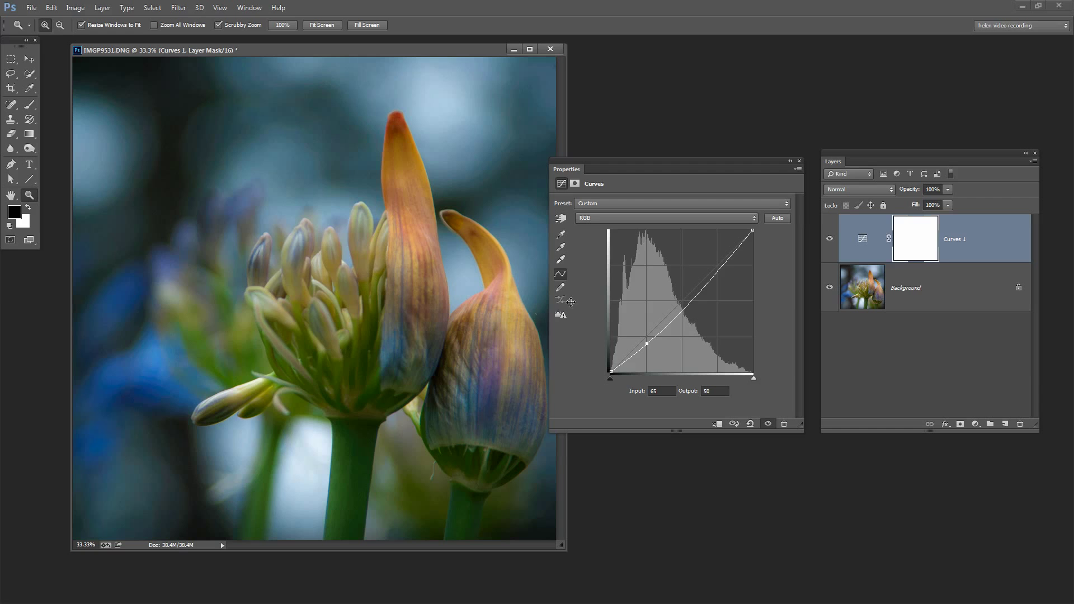
pyautogui.click(677, 314)
pyautogui.moveTo(677, 313); pyautogui.dragTo(677, 310)
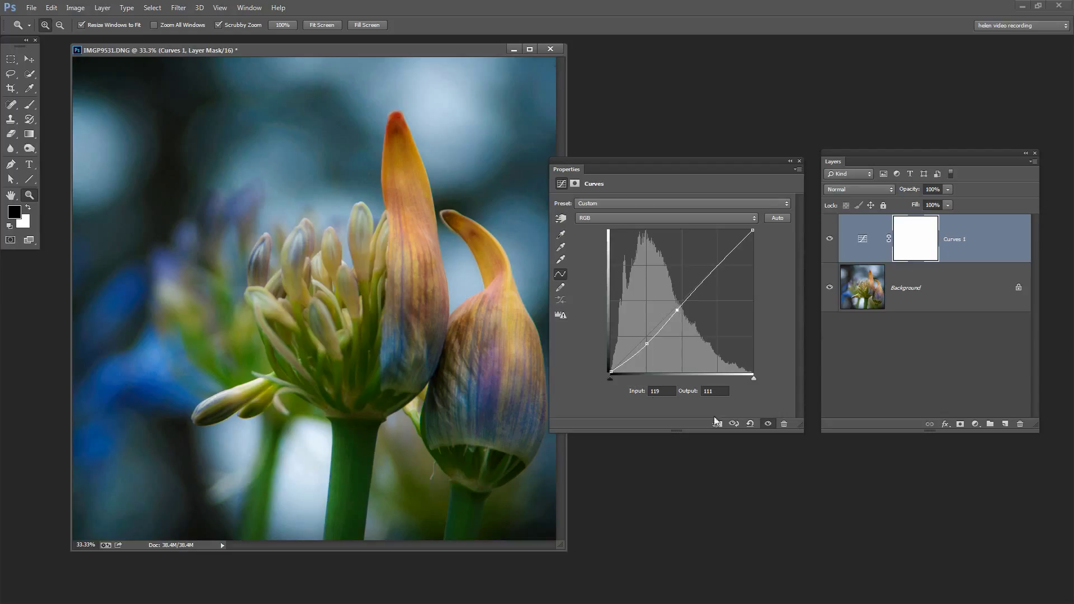
# Toggle the flower photo's curve off and on to compare, then close its settings
pyautogui.click(768, 425)
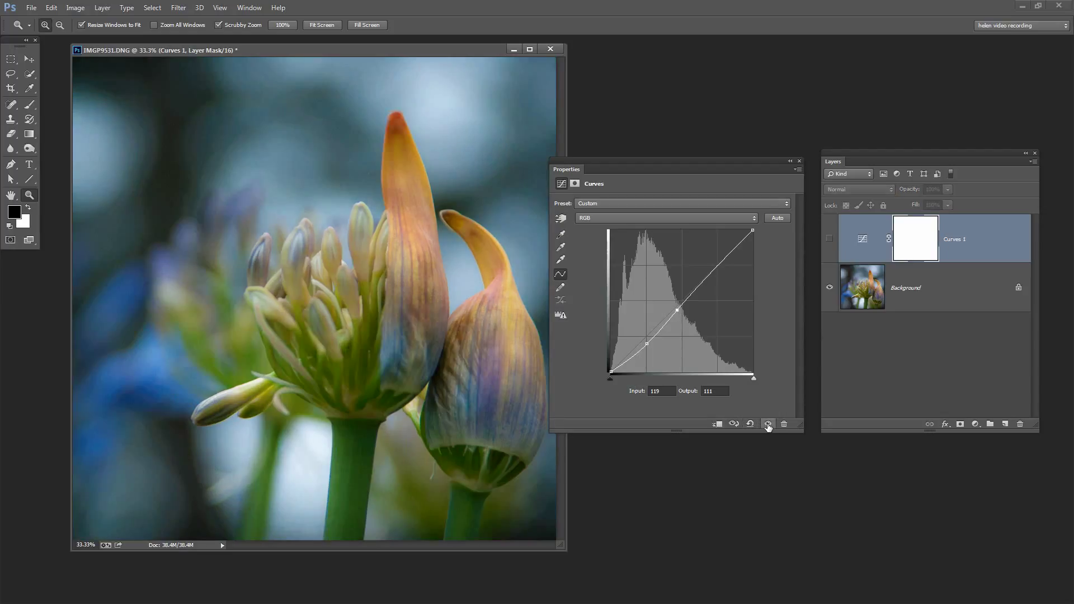
pyautogui.click(767, 424)
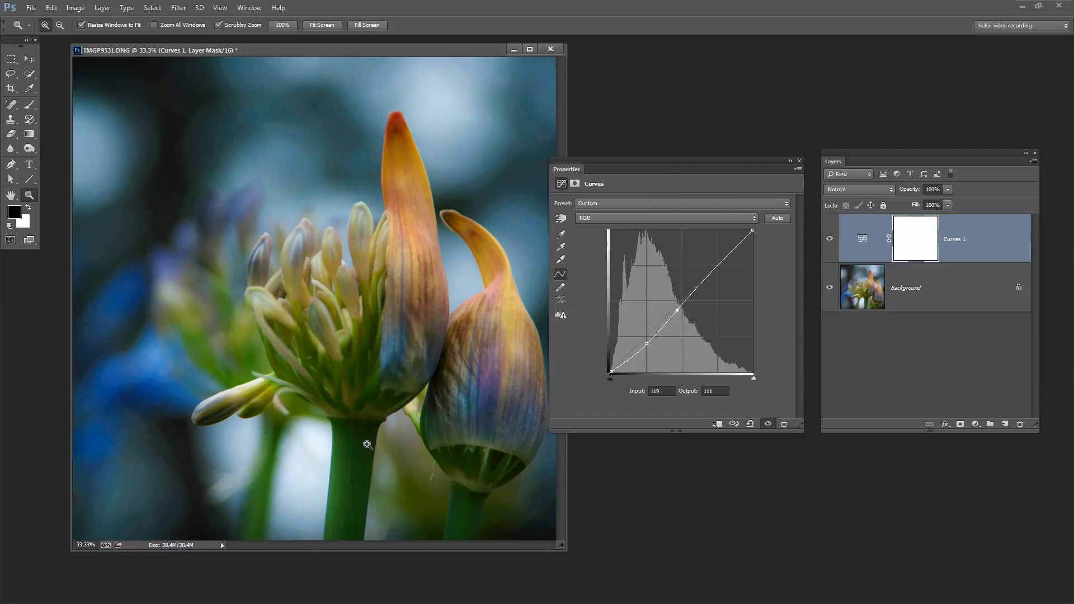
pyautogui.click(798, 161)
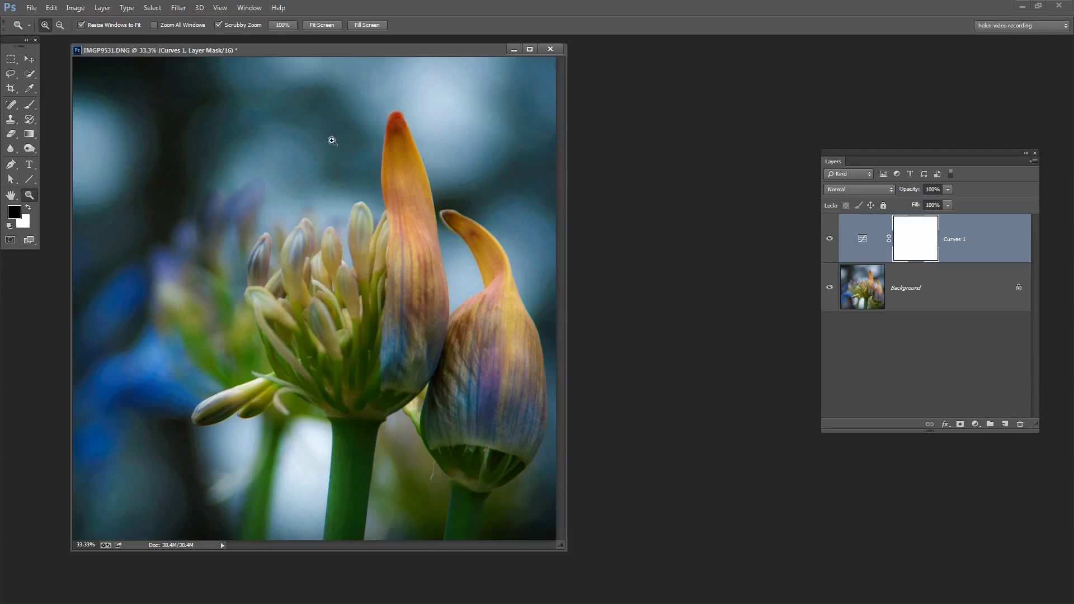
# Create a Levels 1 adjustment layer, leave the channel on RGB at defaults, and close its settings
pyautogui.click(103, 8)
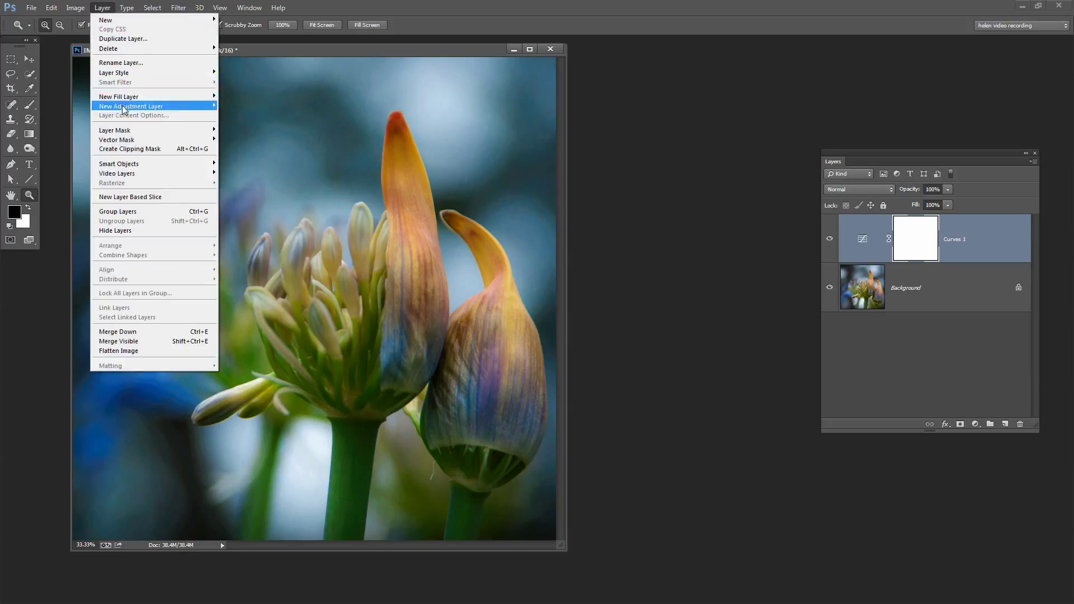
pyautogui.moveTo(124, 110)
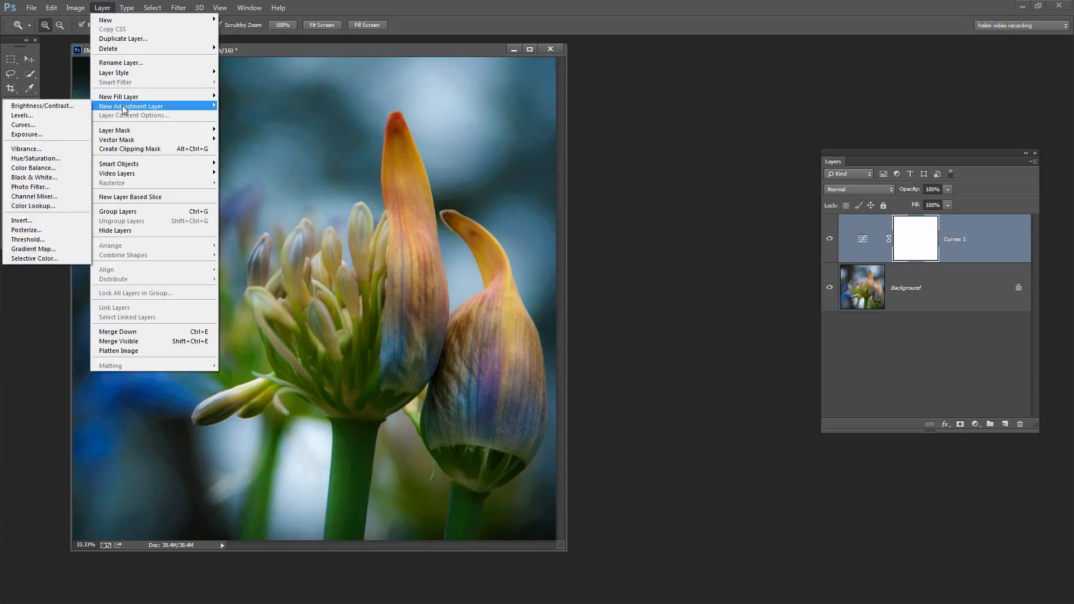
pyautogui.click(23, 115)
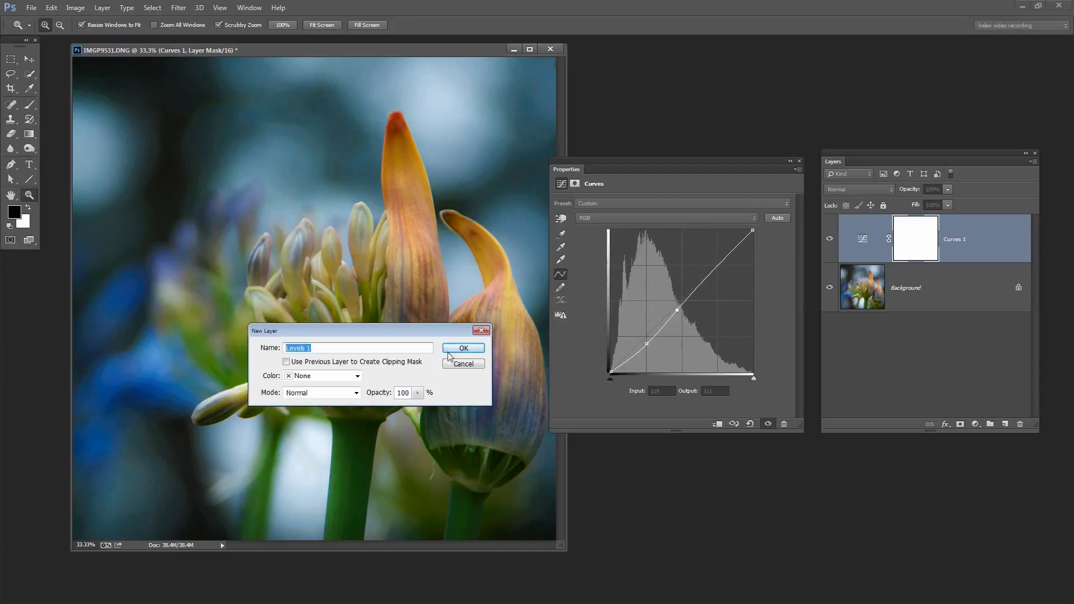
pyautogui.click(465, 350)
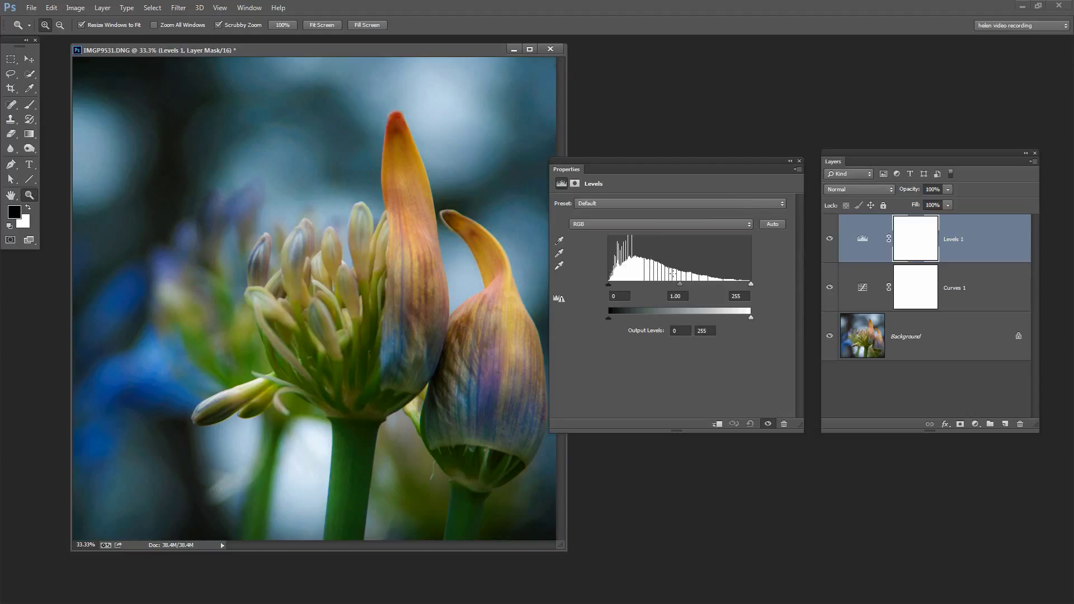
pyautogui.click(595, 227)
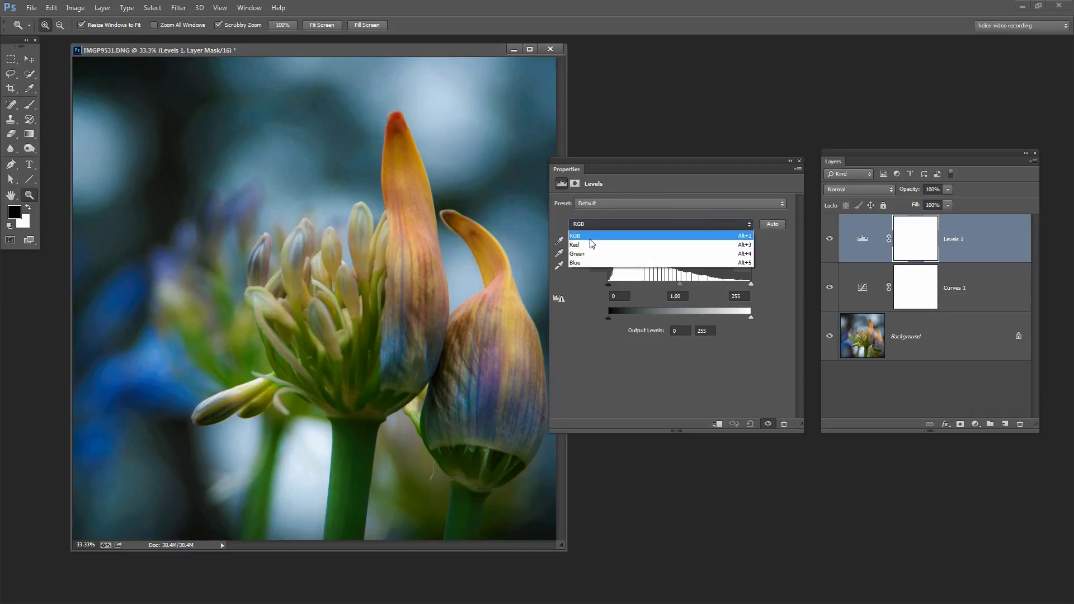
pyautogui.click(593, 241)
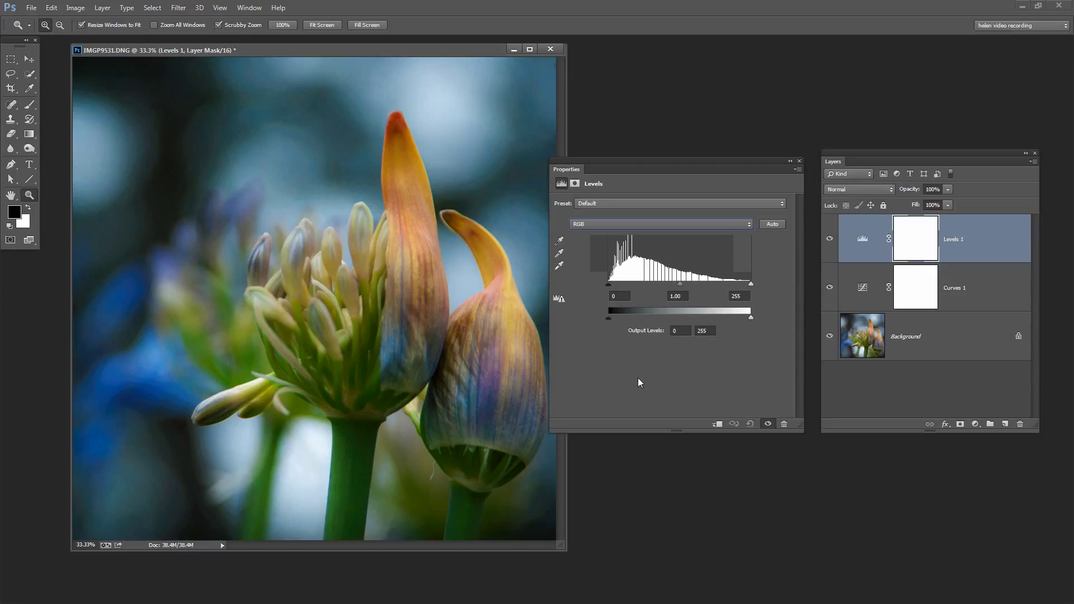
pyautogui.click(799, 161)
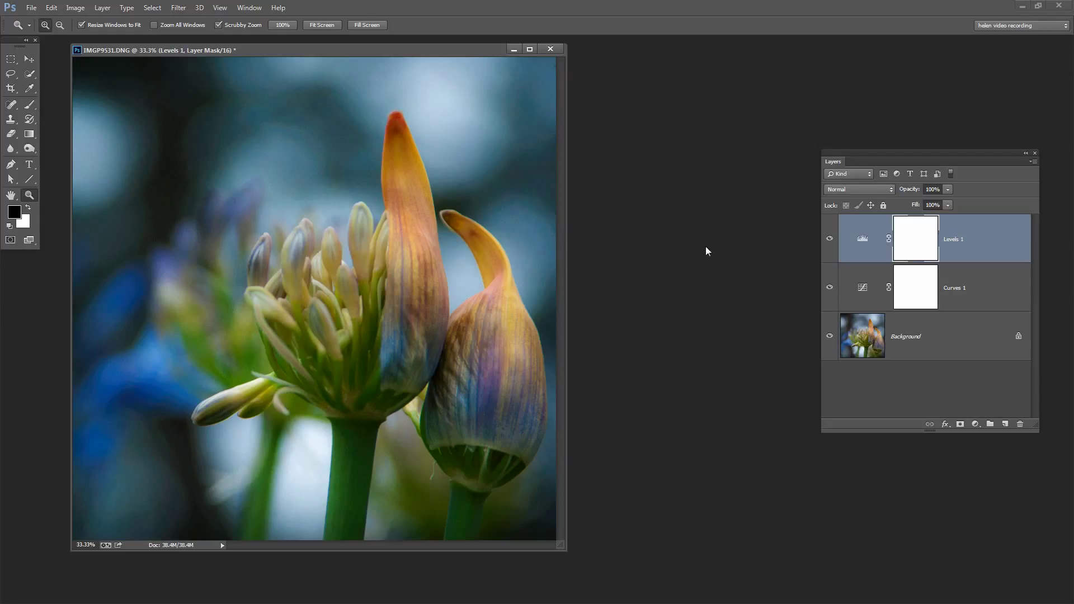